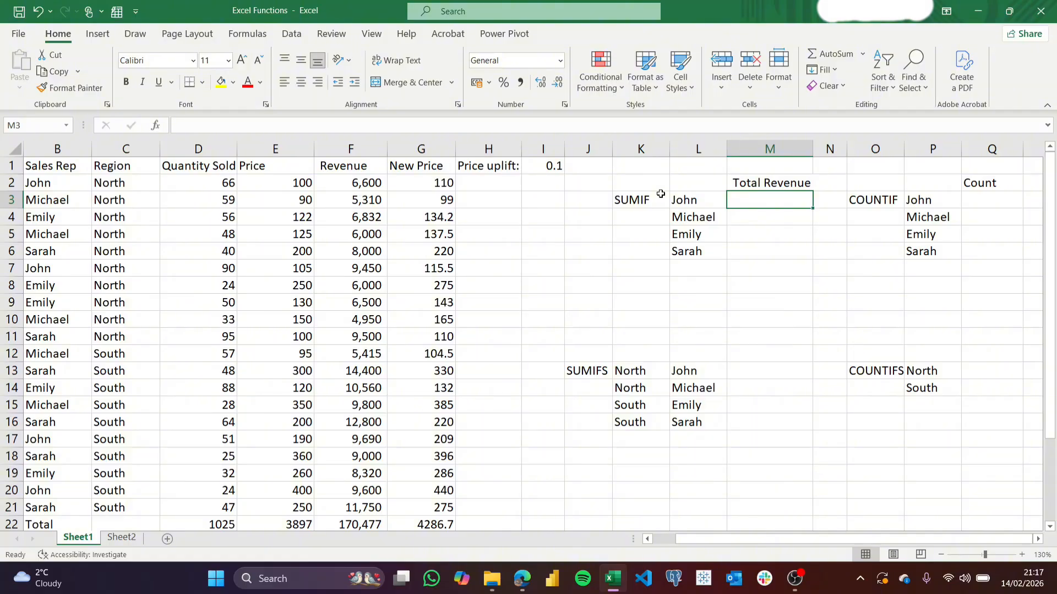
- Examine the first sales rep's rows 2, 7, 17 and 20 and the values in the Revenue column
click(44, 188)
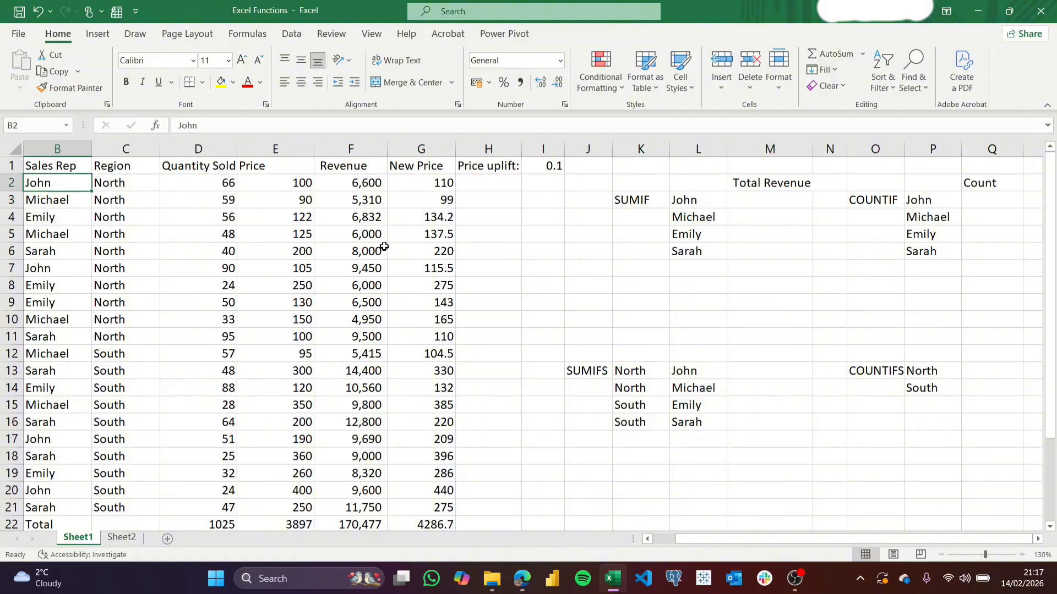
click(354, 186)
click(32, 184)
click(11, 268)
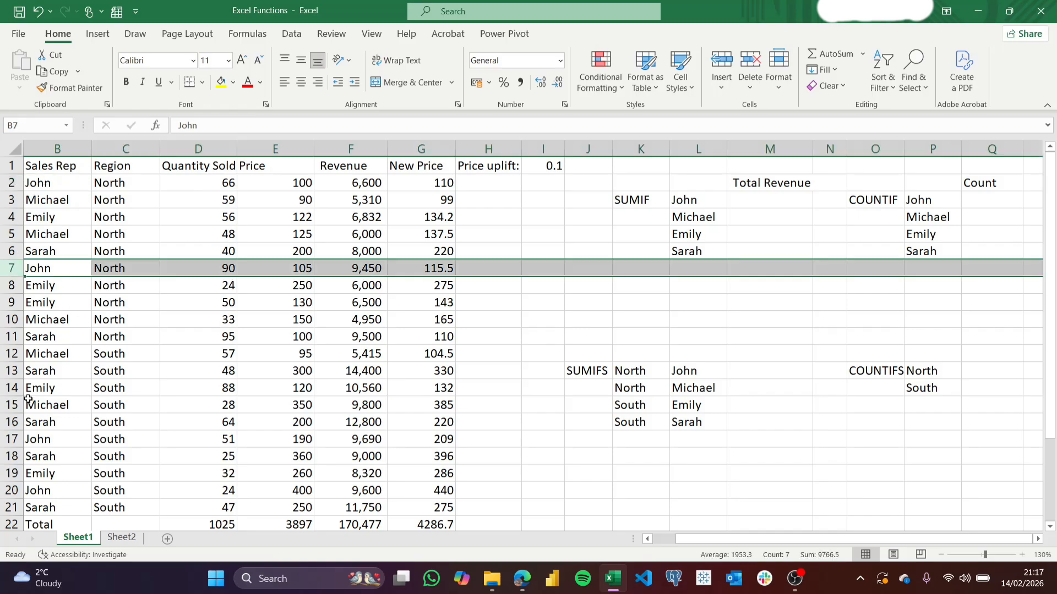
click(11, 439)
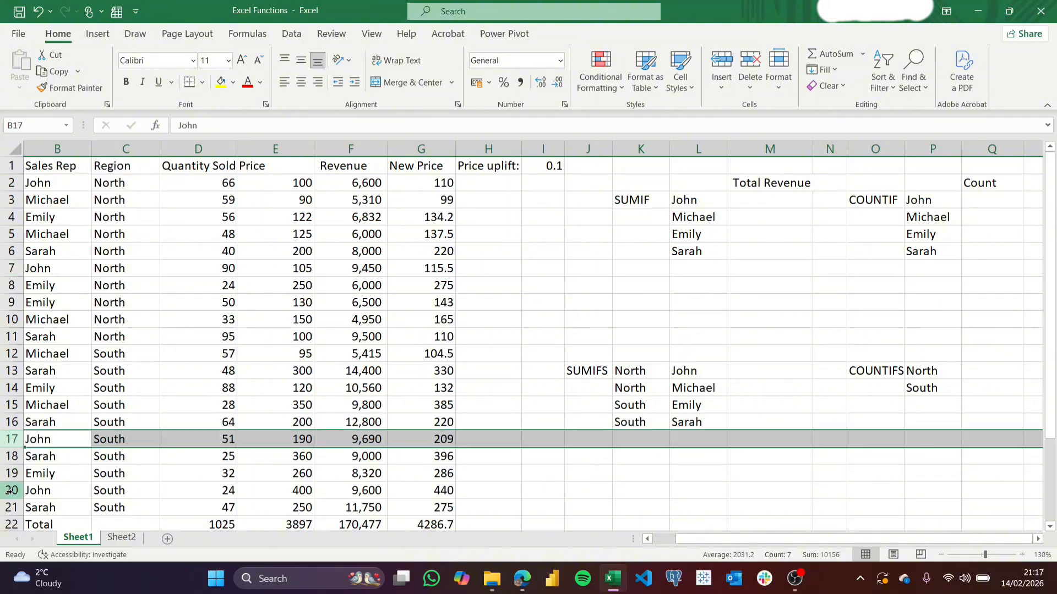
click(11, 490)
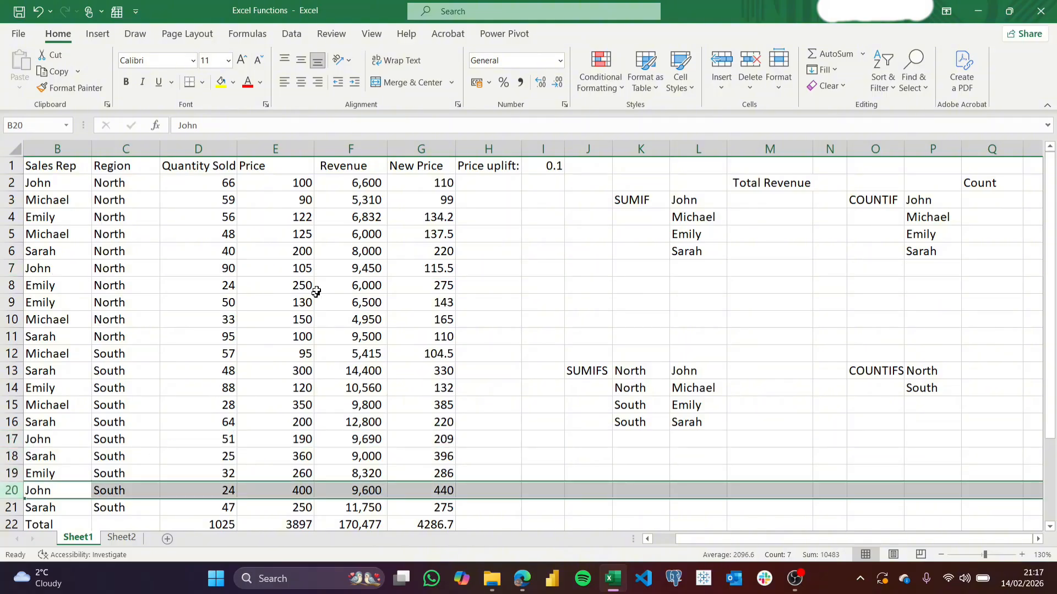
click(358, 217)
click(350, 303)
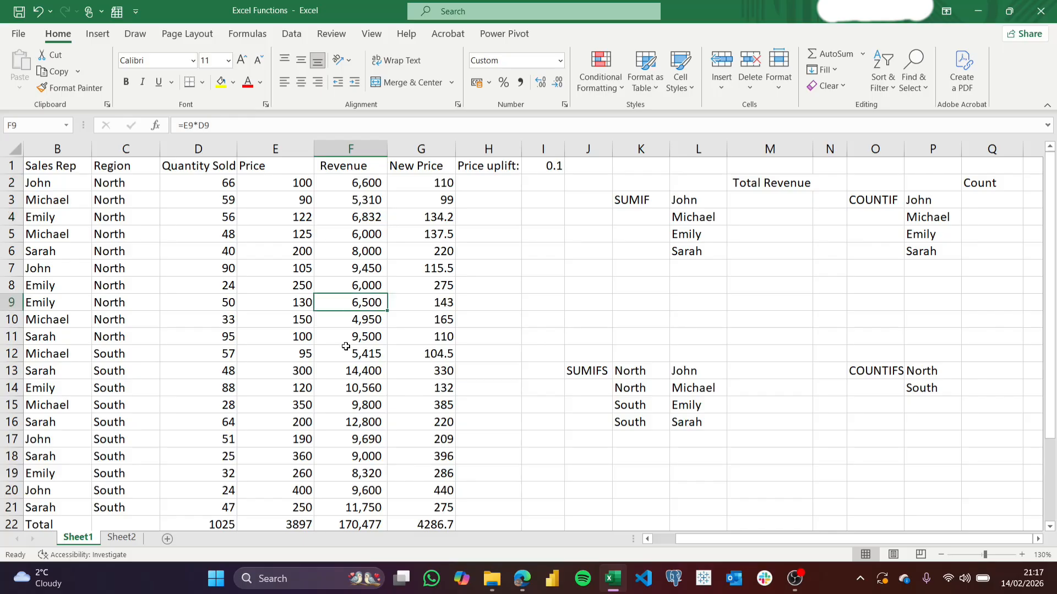
click(346, 348)
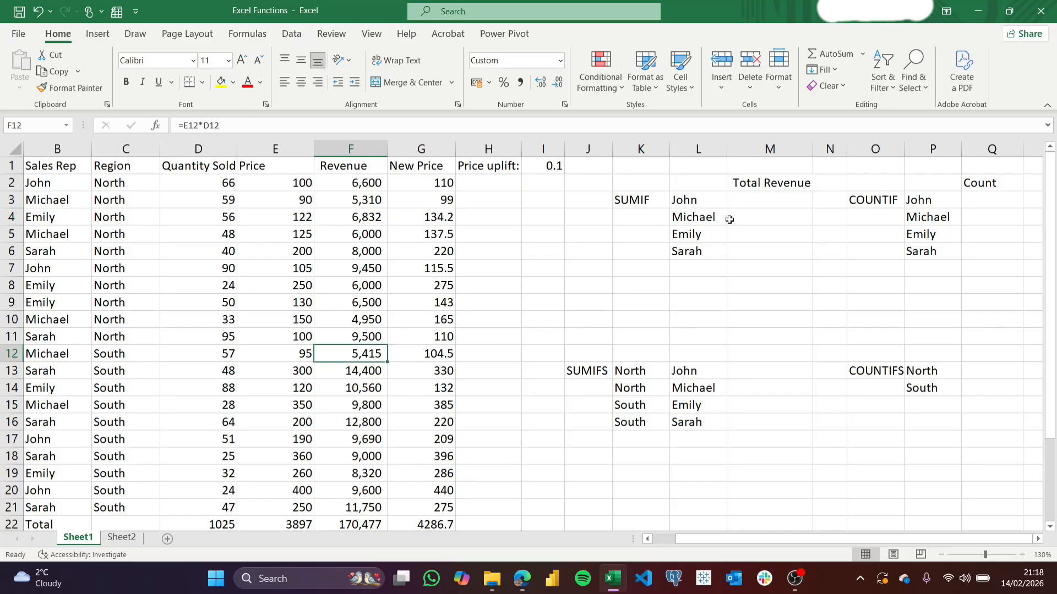
- Begin a SUMIF formula in M3 with the sales rep column B2:B21 as its range
click(764, 205)
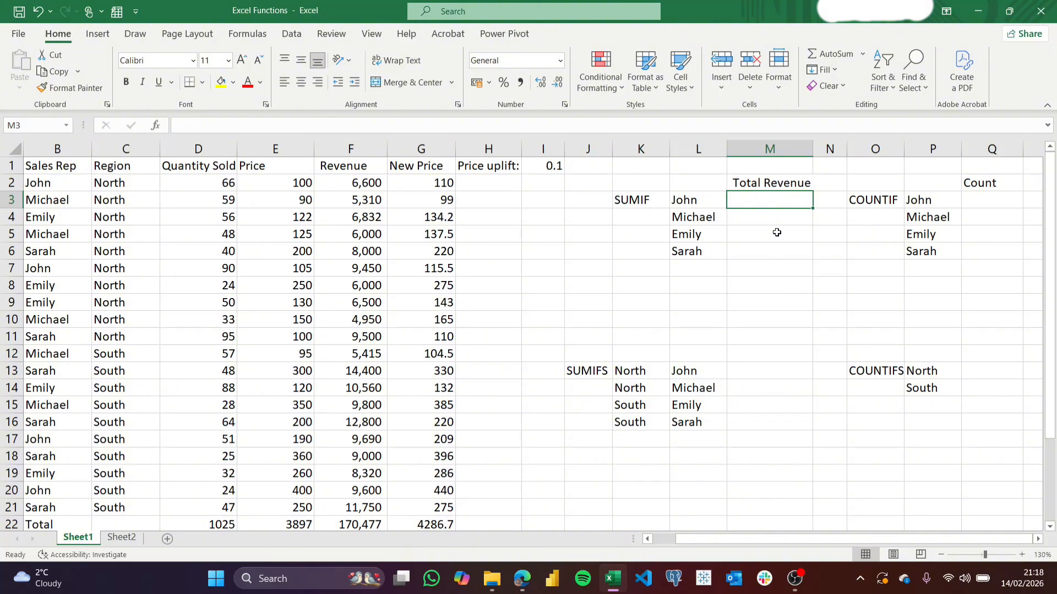
text(=)
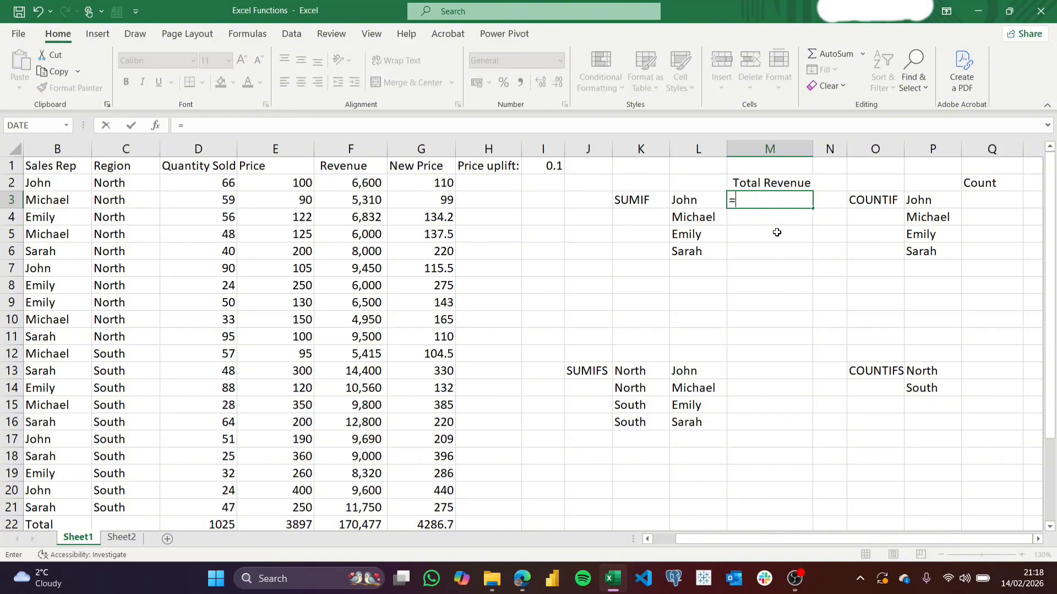
text(si)
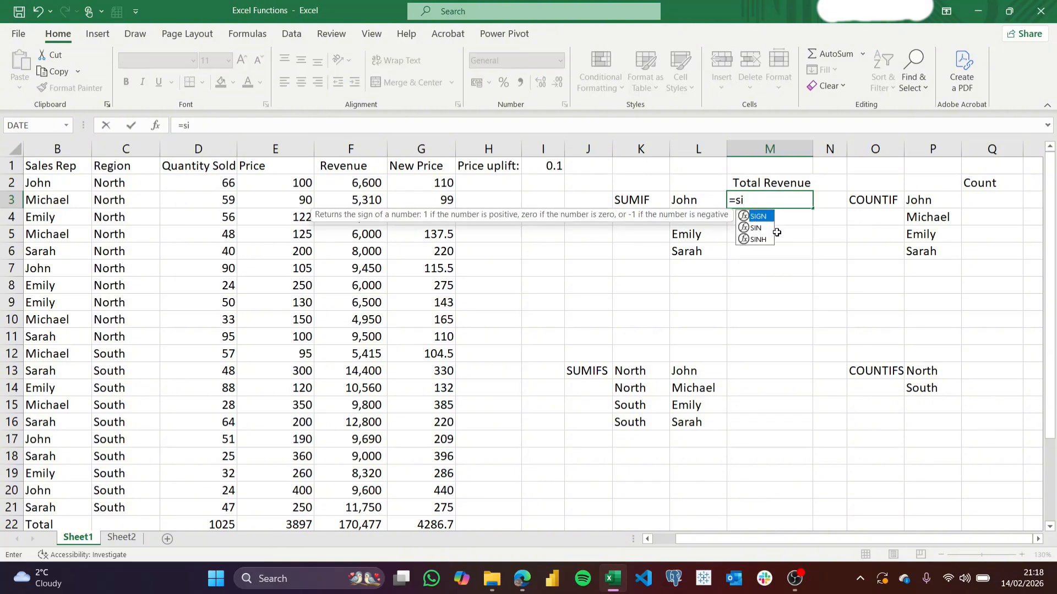
key(BackSpace)
text(umif)
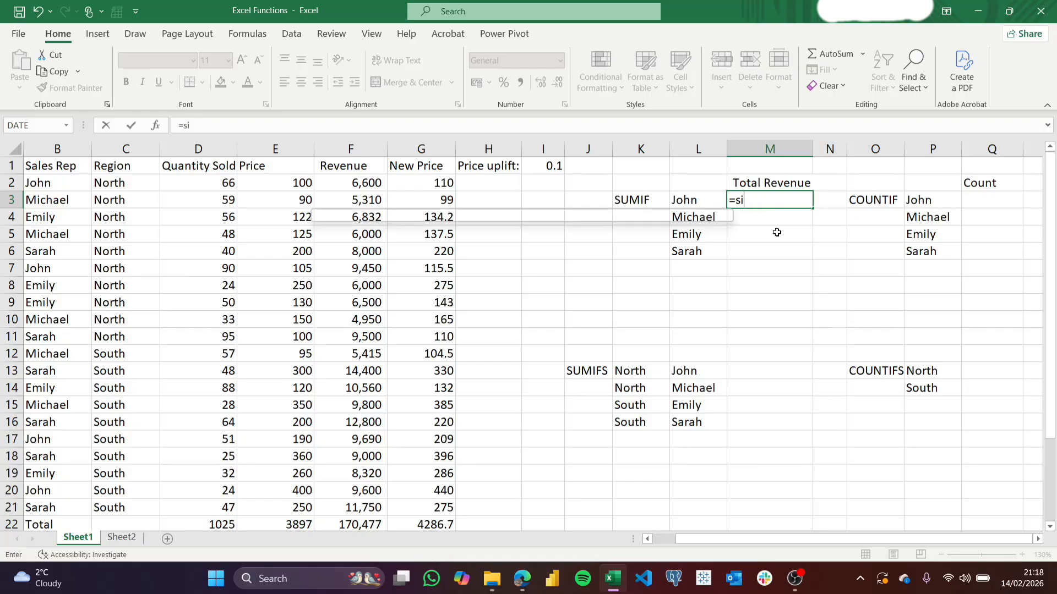
key(BackSpace)
text(umif)
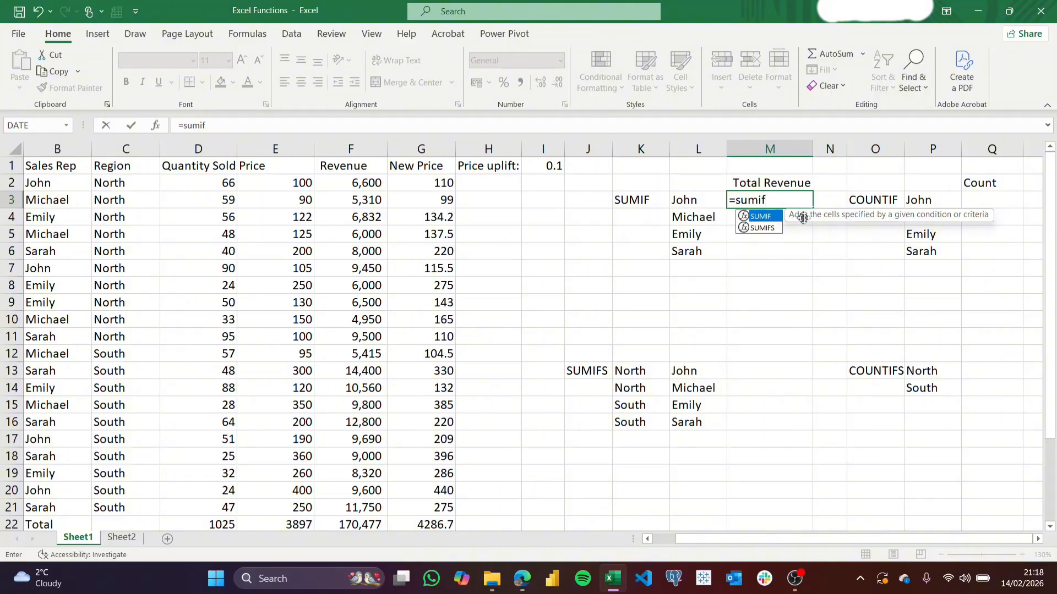
double_click(760, 217)
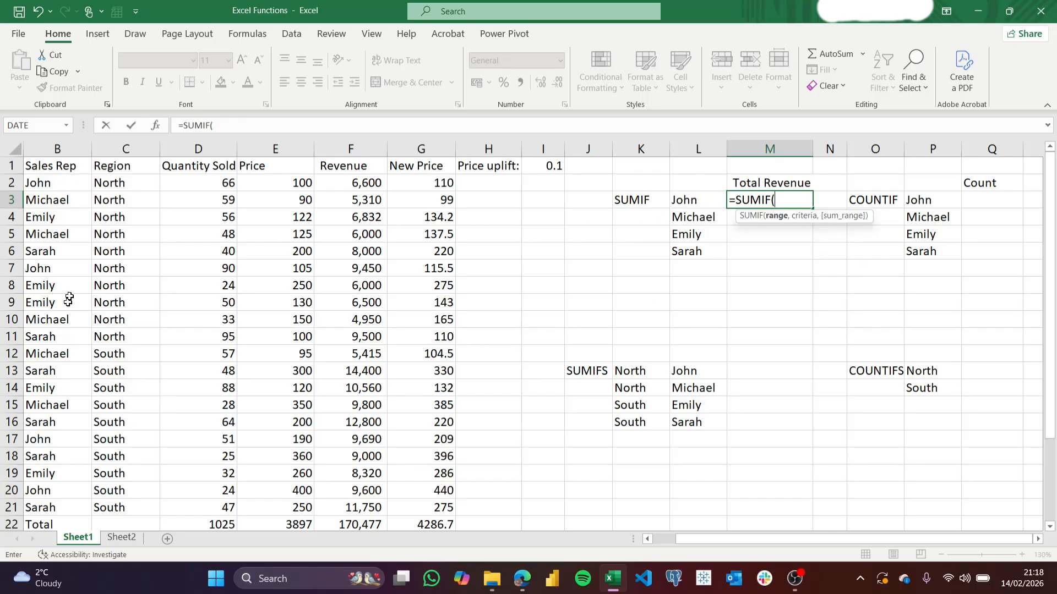
click(48, 182)
drag(48, 182, 49, 509)
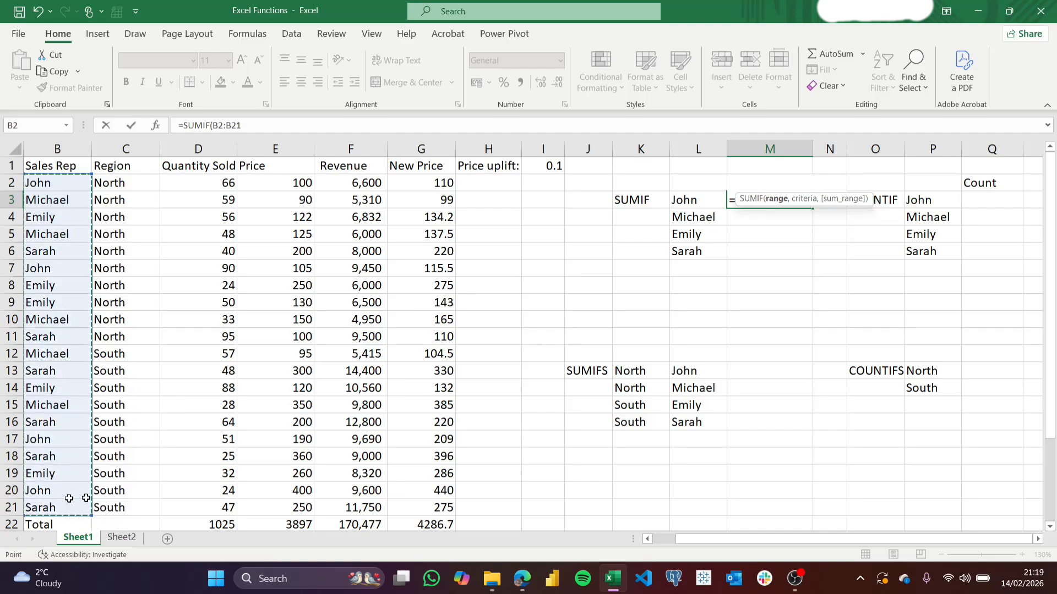
- Complete the SUMIF formula in M3 with L3 as the criteria and the revenue cells F2:F21 (TotalRevenue) as the sum range
click(243, 126)
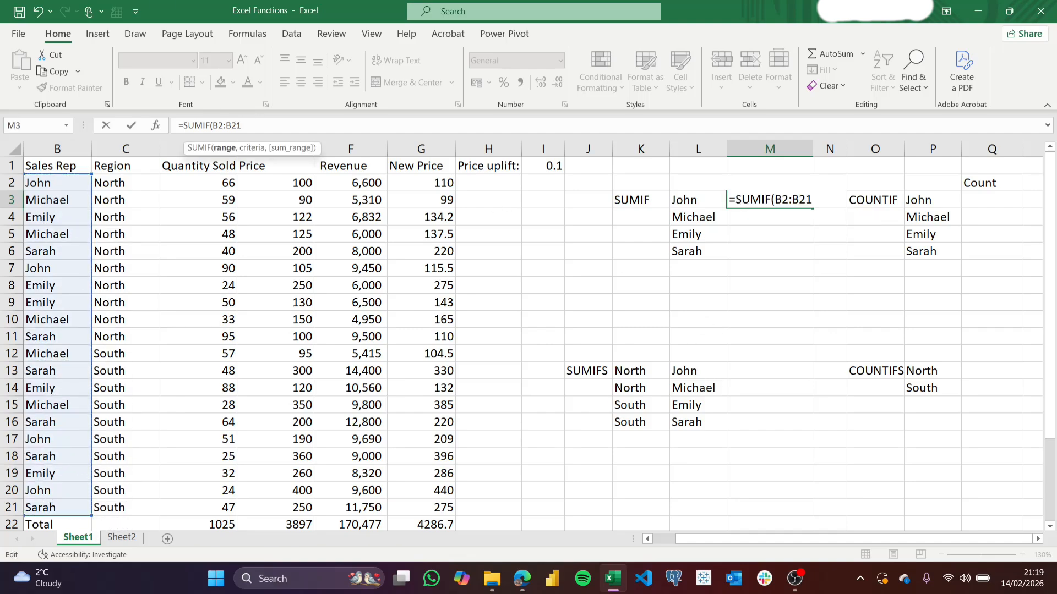
text(,)
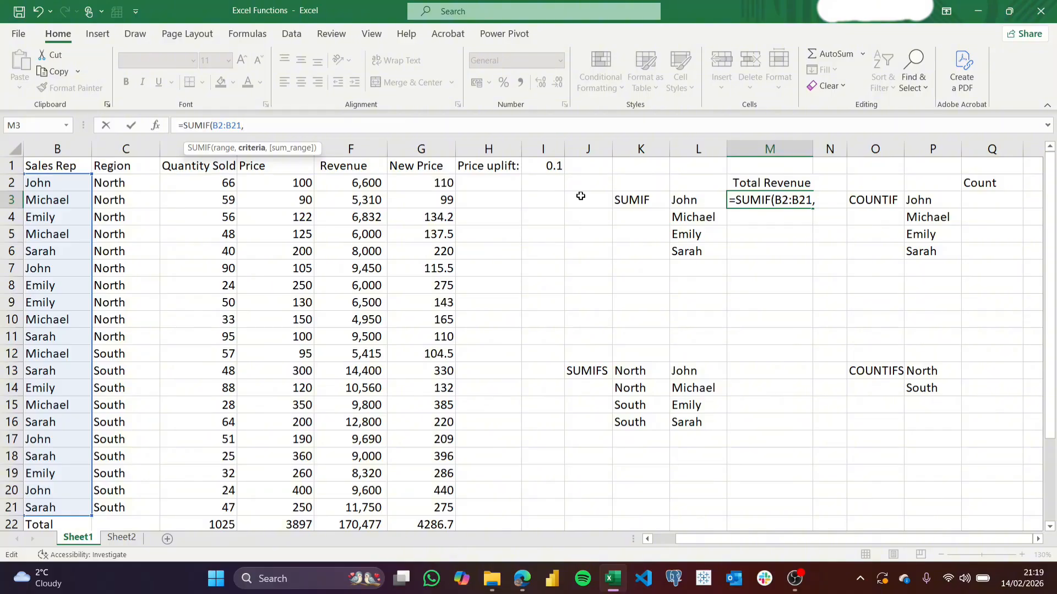
click(703, 202)
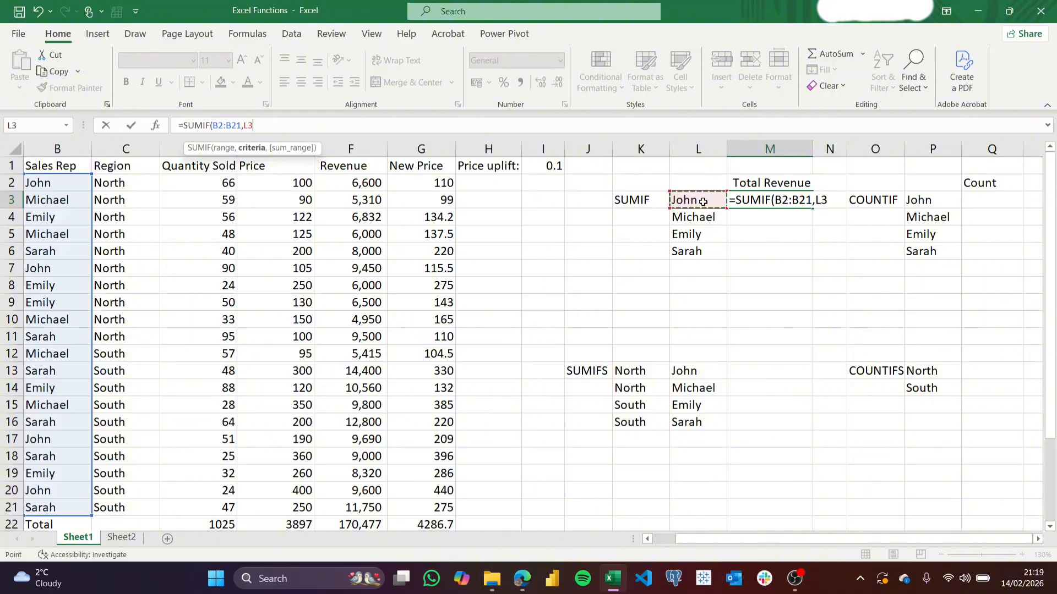
text(,)
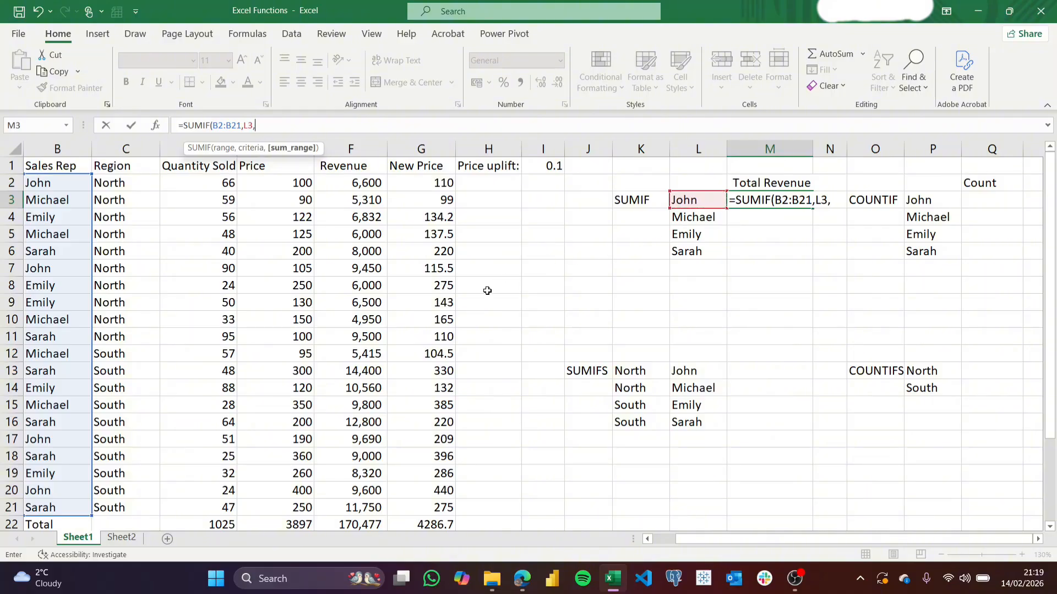
drag(344, 182, 345, 507)
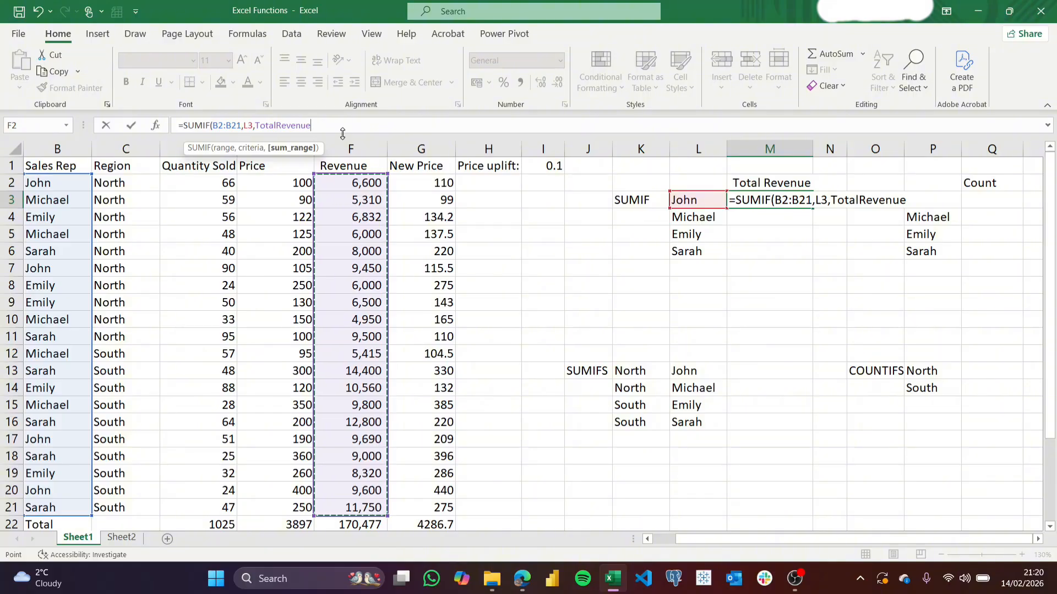
key(Return)
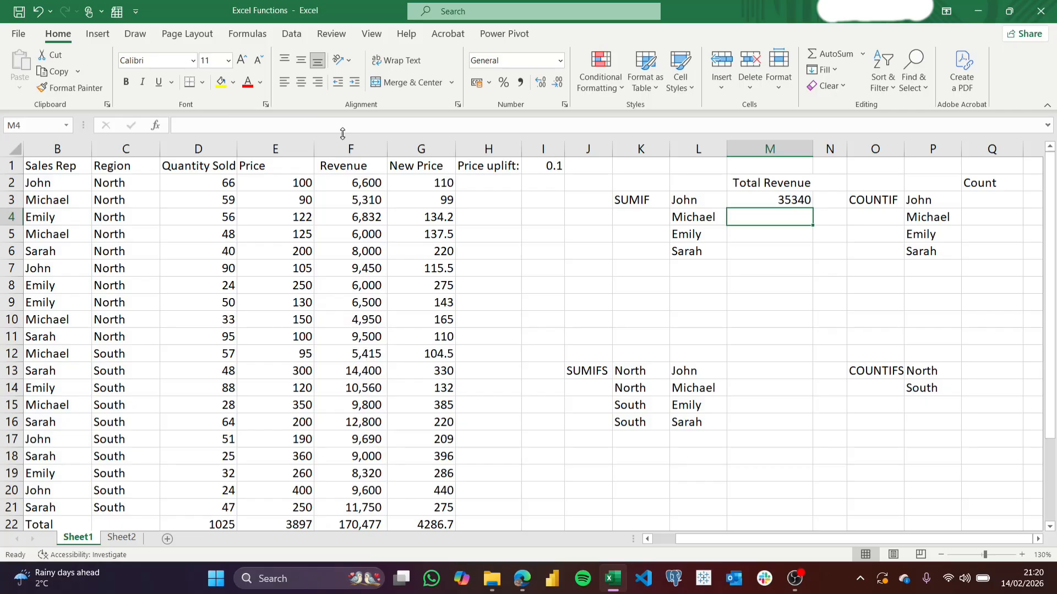
- Format the total revenue in M3 with a thousands separator and no decimal places
click(769, 201)
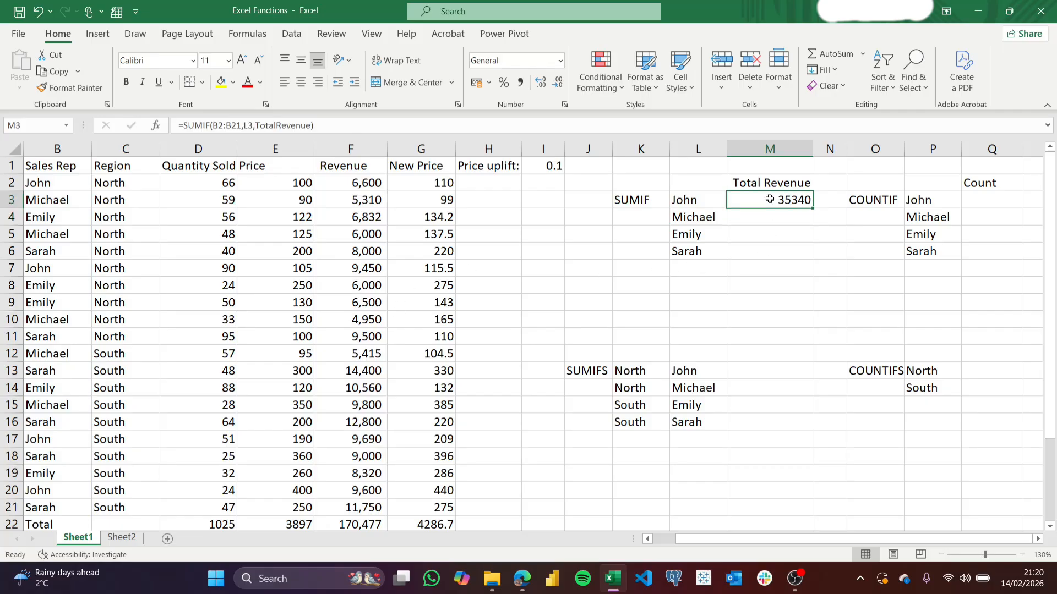
click(520, 82)
click(557, 82)
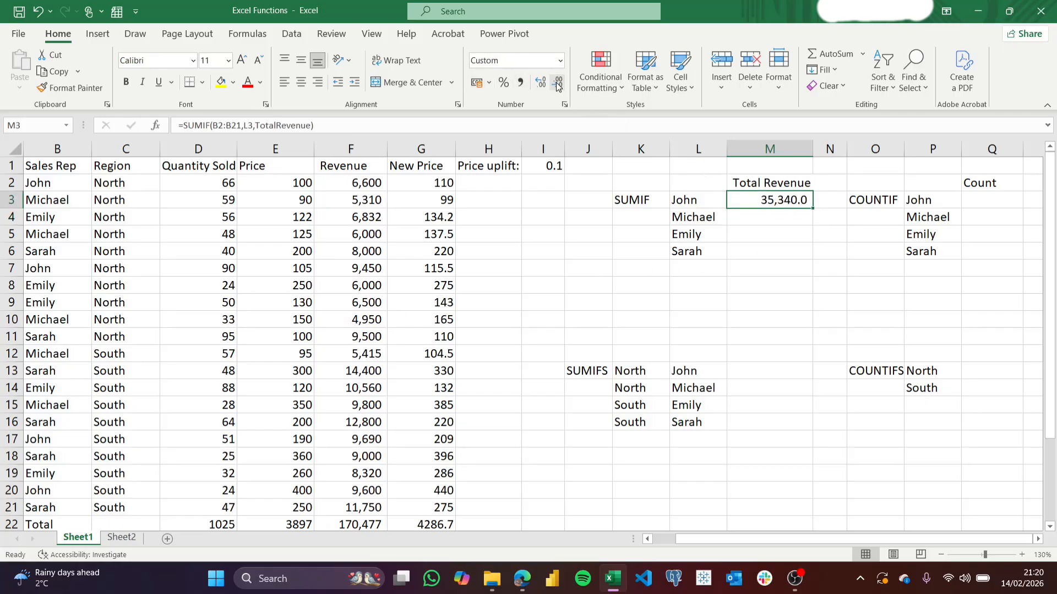
click(557, 83)
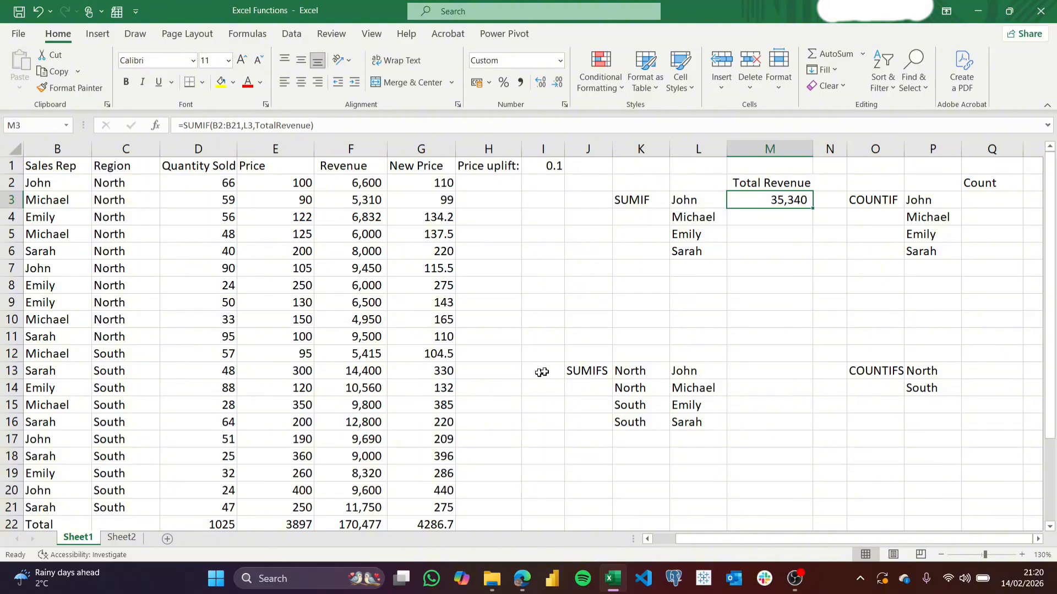
- Fill the SUMIF formula from M3 down to M6 for the remaining sales reps and check the copied formulas
click(683, 218)
click(681, 233)
click(682, 253)
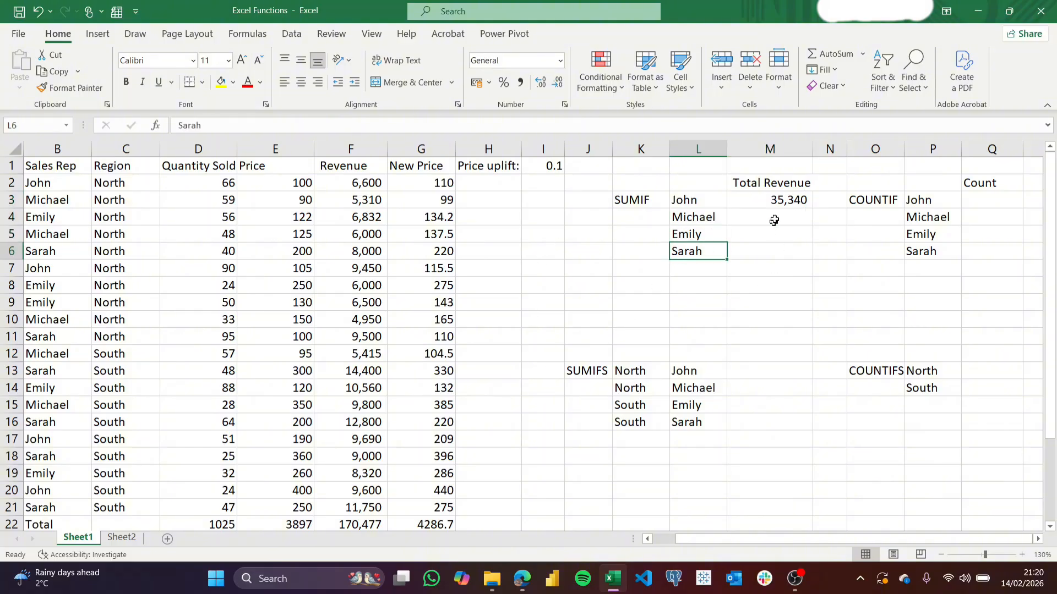
click(788, 200)
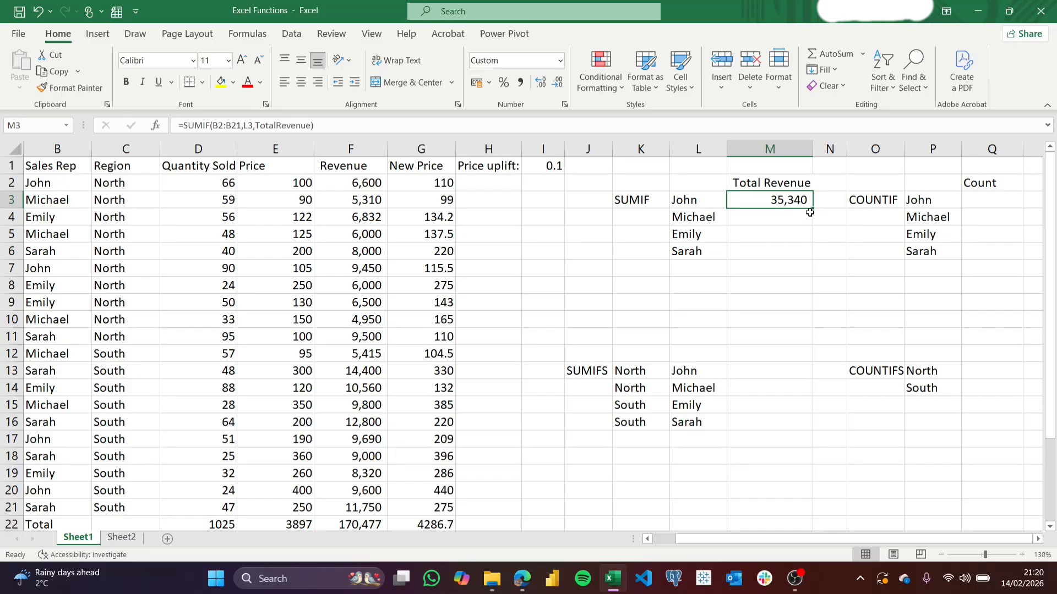
drag(815, 208, 812, 259)
click(772, 254)
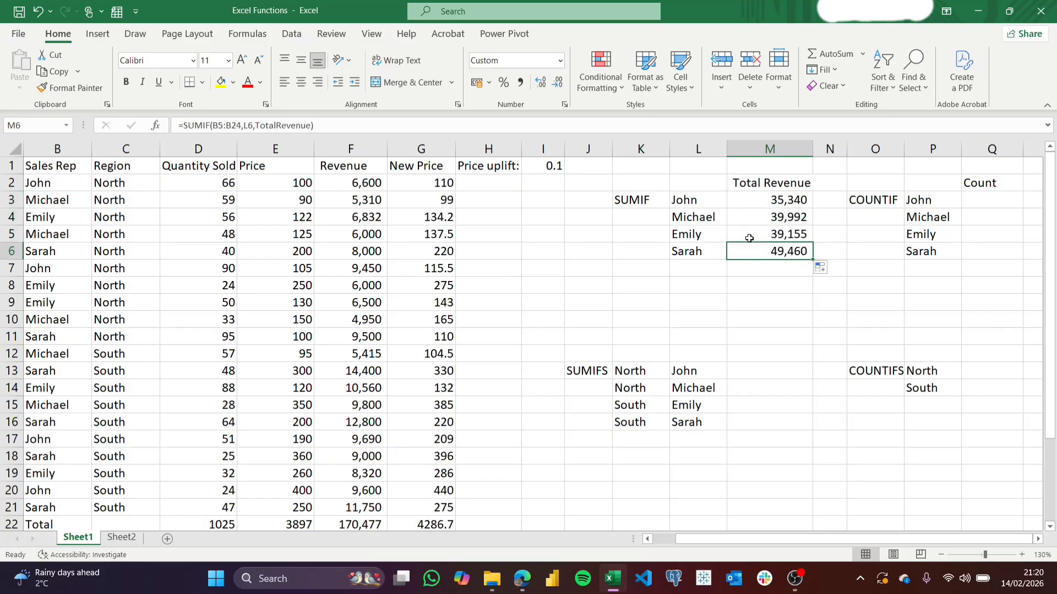
click(750, 235)
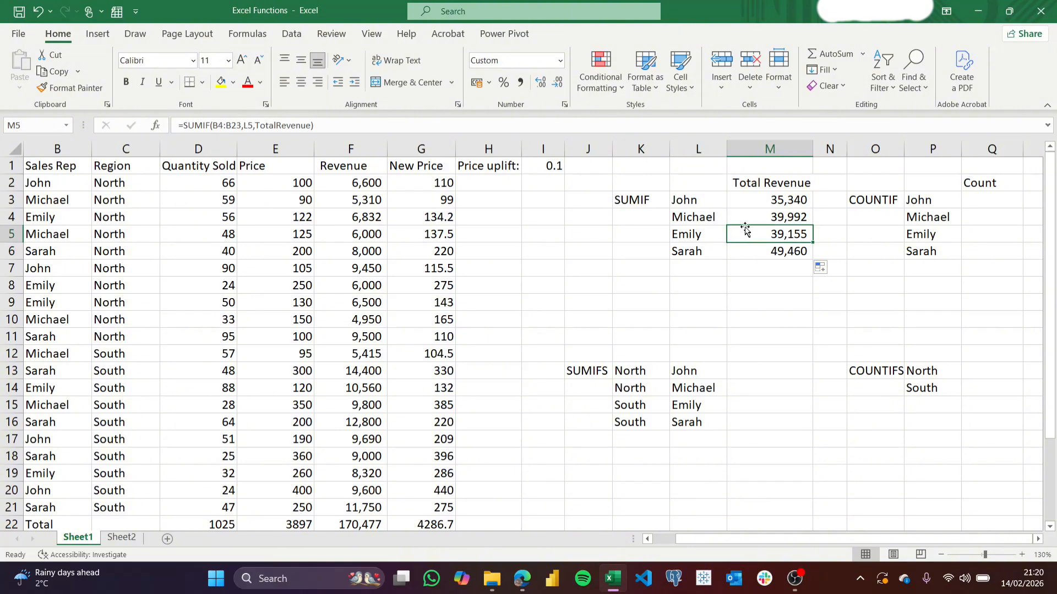
click(713, 240)
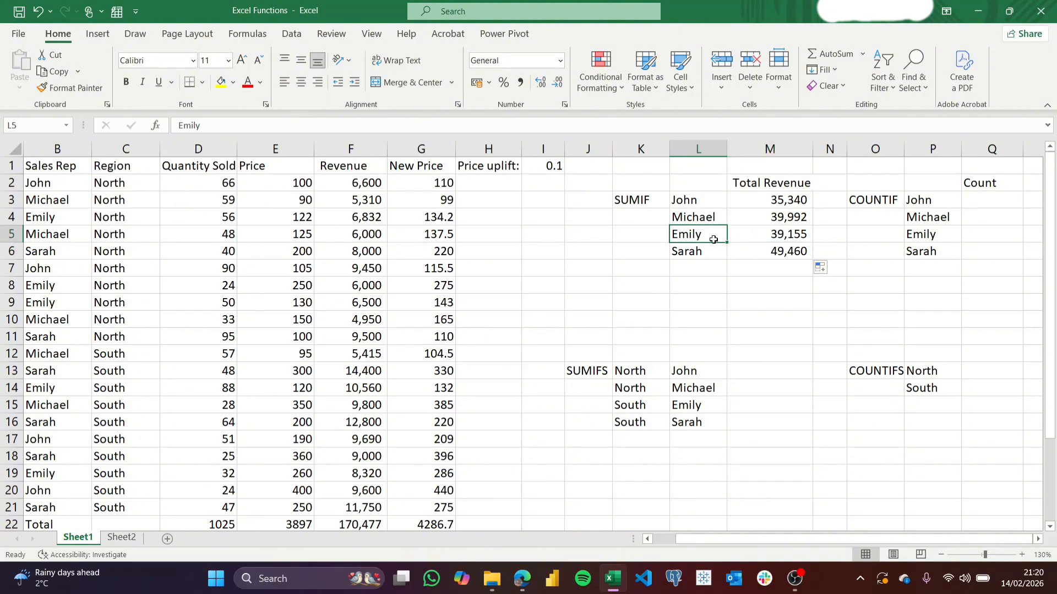
click(773, 228)
click(776, 217)
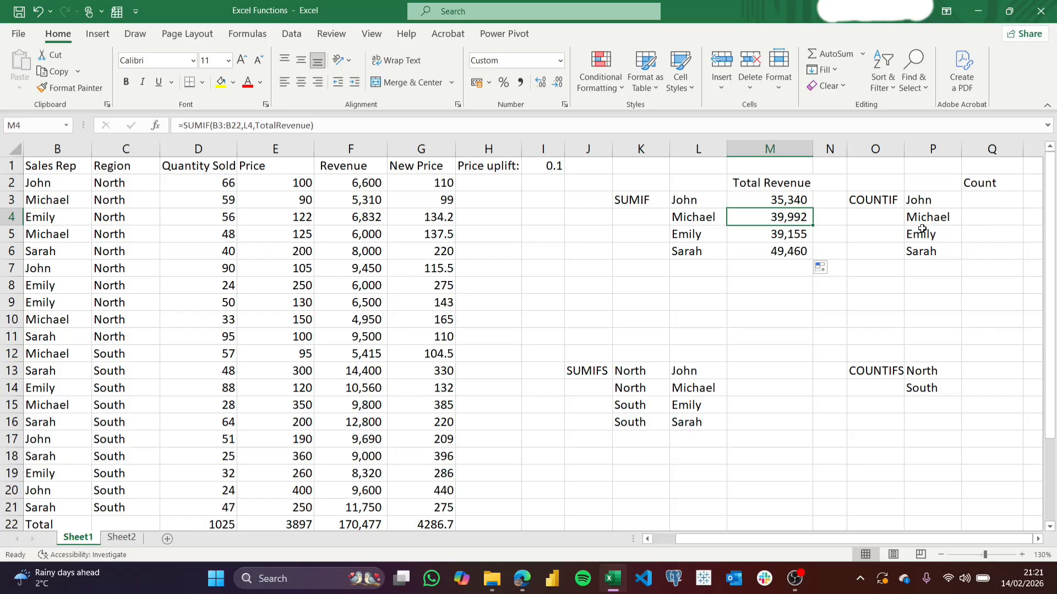
- Enter a COUNTIF formula in Q3 with the sales rep column B2:B21 as the range and P3 as the criteria
click(977, 201)
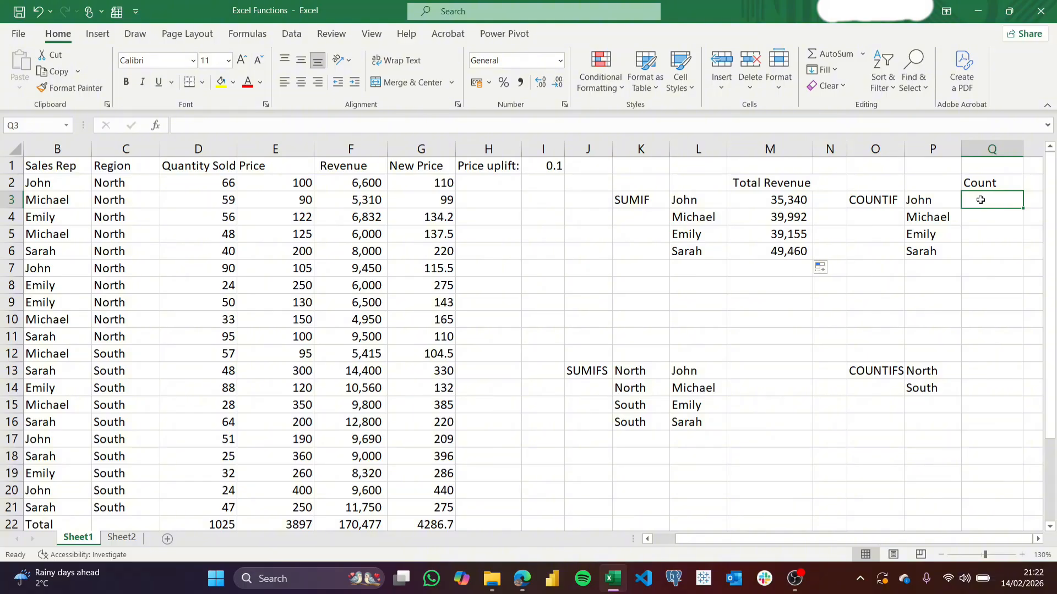
text(=)
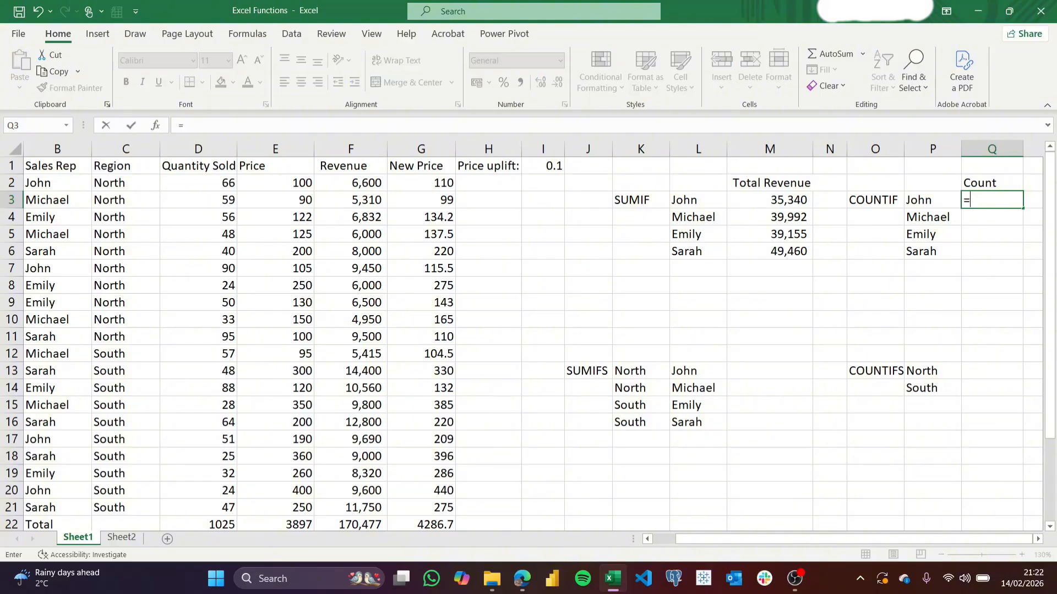
text(countif)
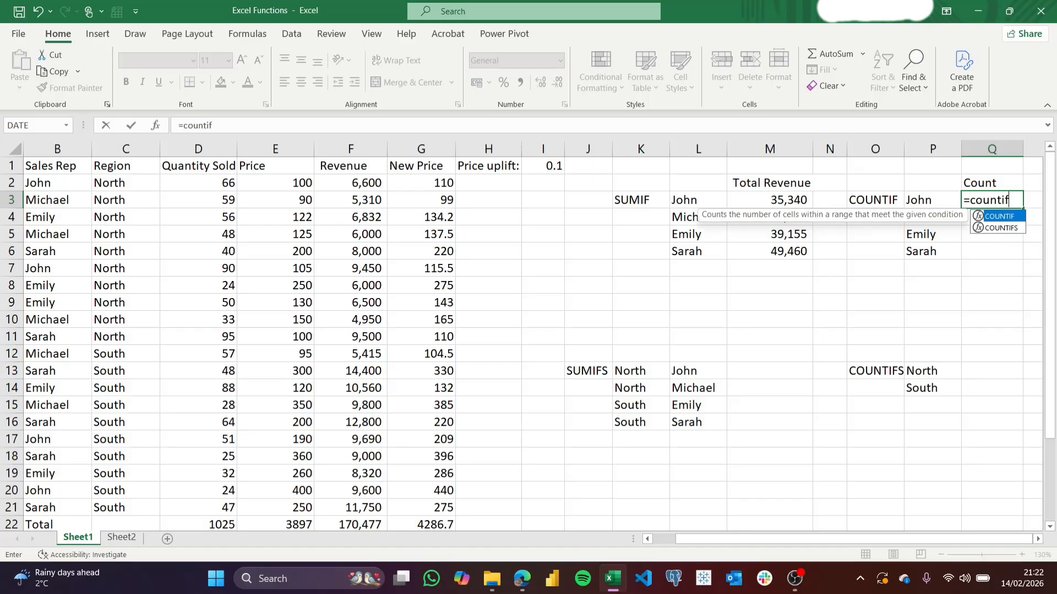
key(Tab)
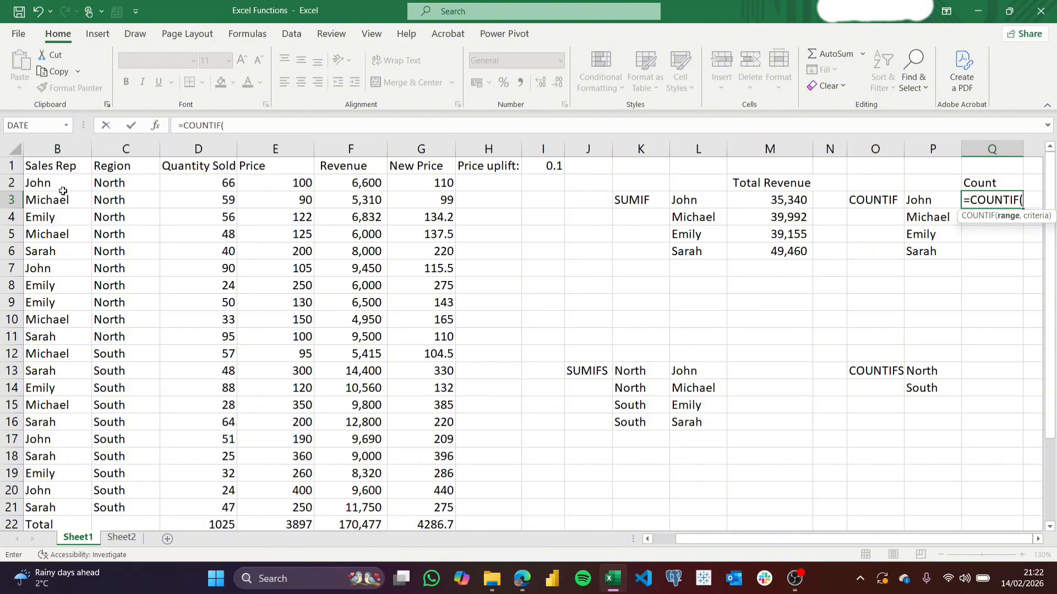
drag(60, 183, 33, 509)
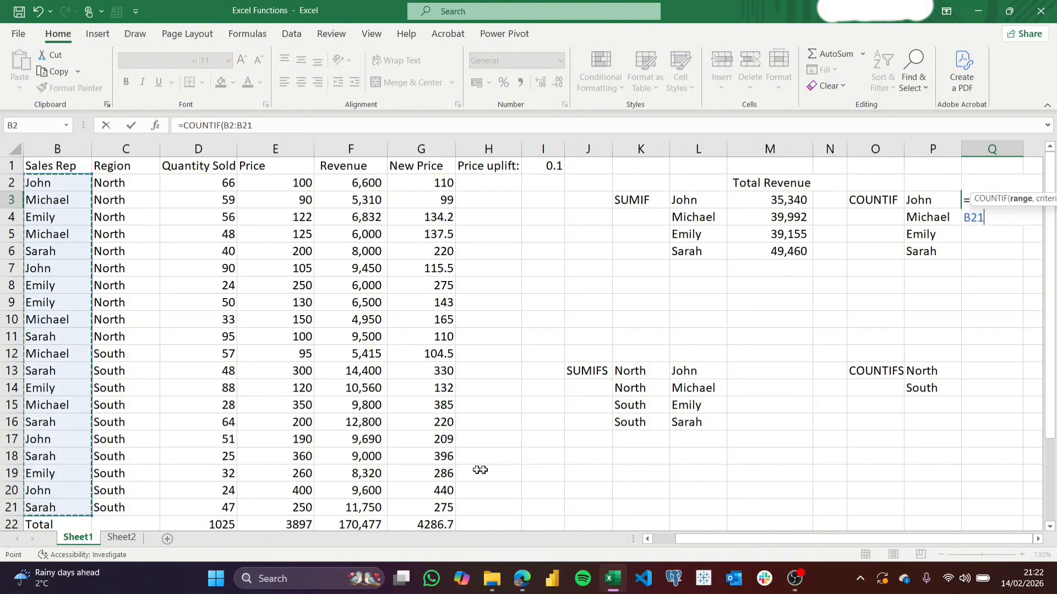
text(,)
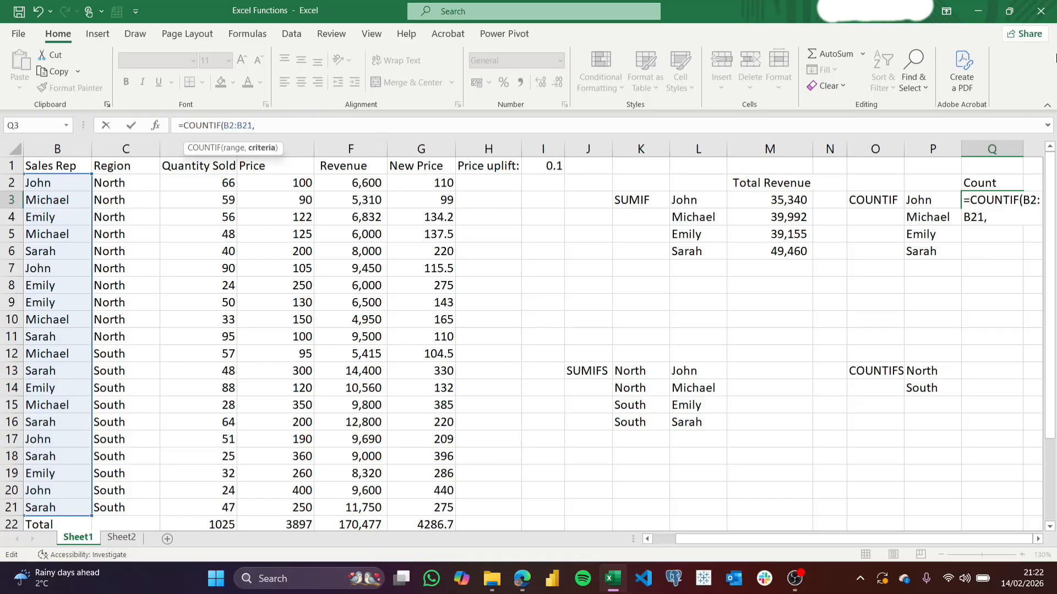
click(926, 199)
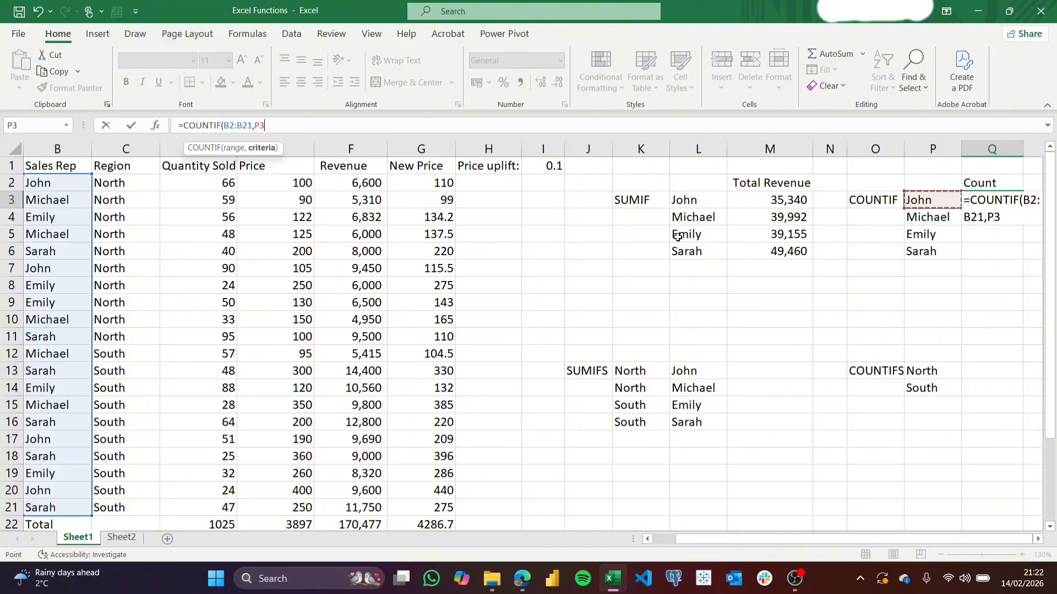
key(Return)
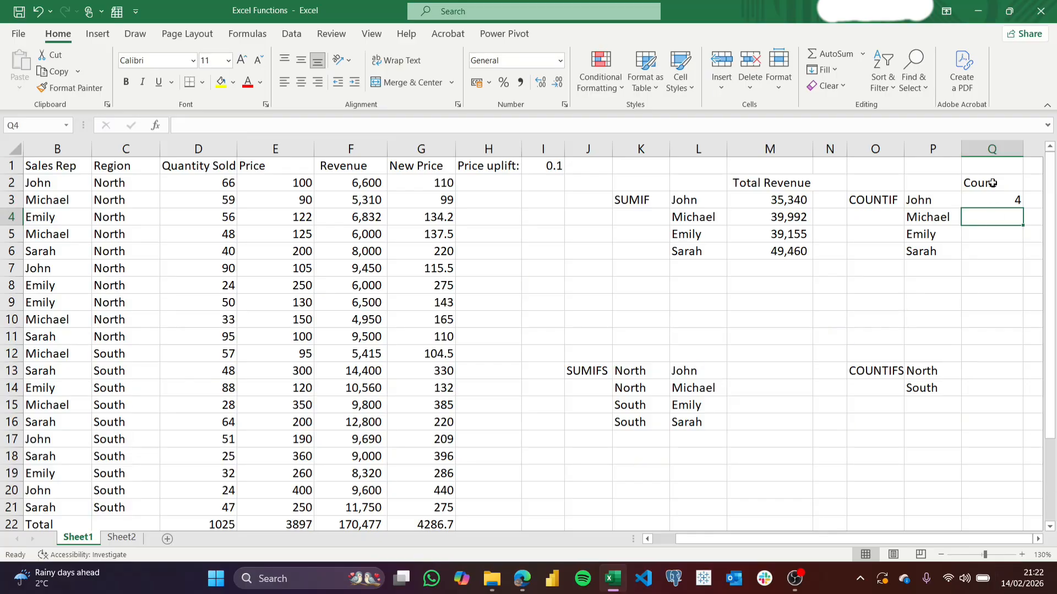
- Check the count in Q3 against the first sales rep's entries in B2, B7, B17 and B20
click(986, 198)
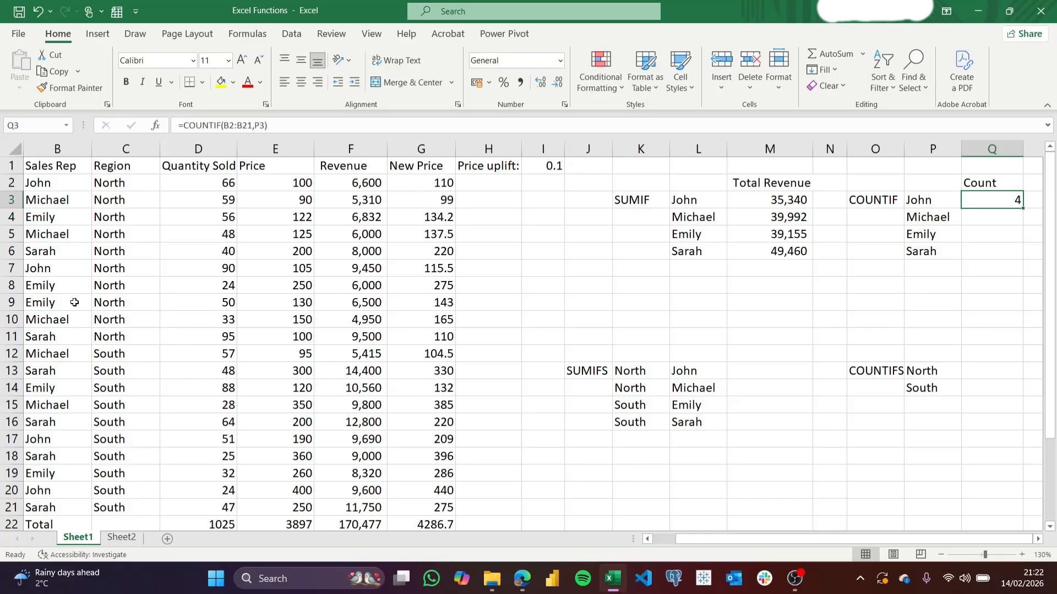
click(46, 186)
click(34, 274)
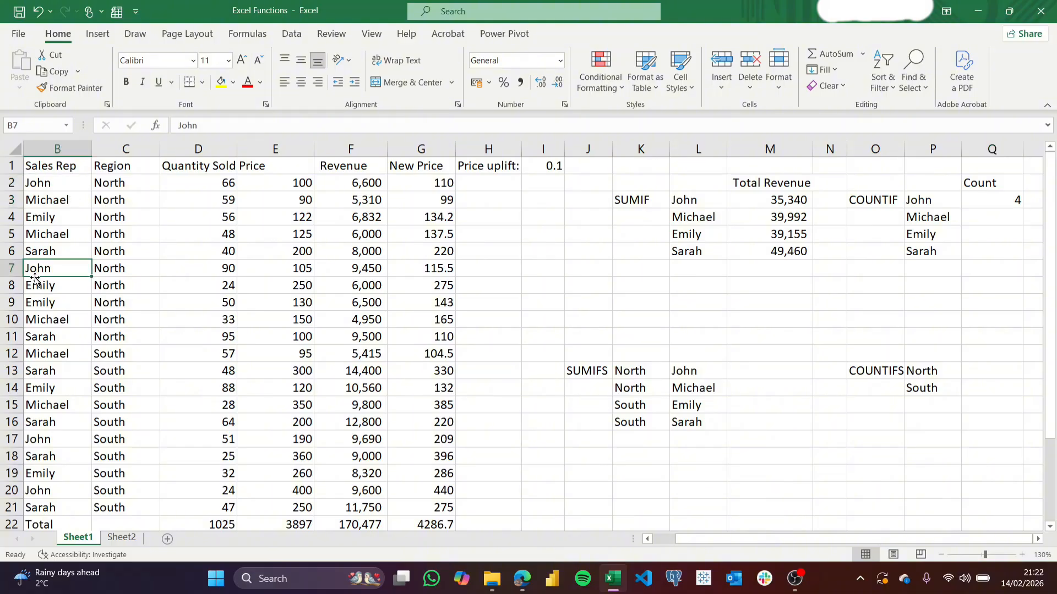
click(44, 441)
click(37, 492)
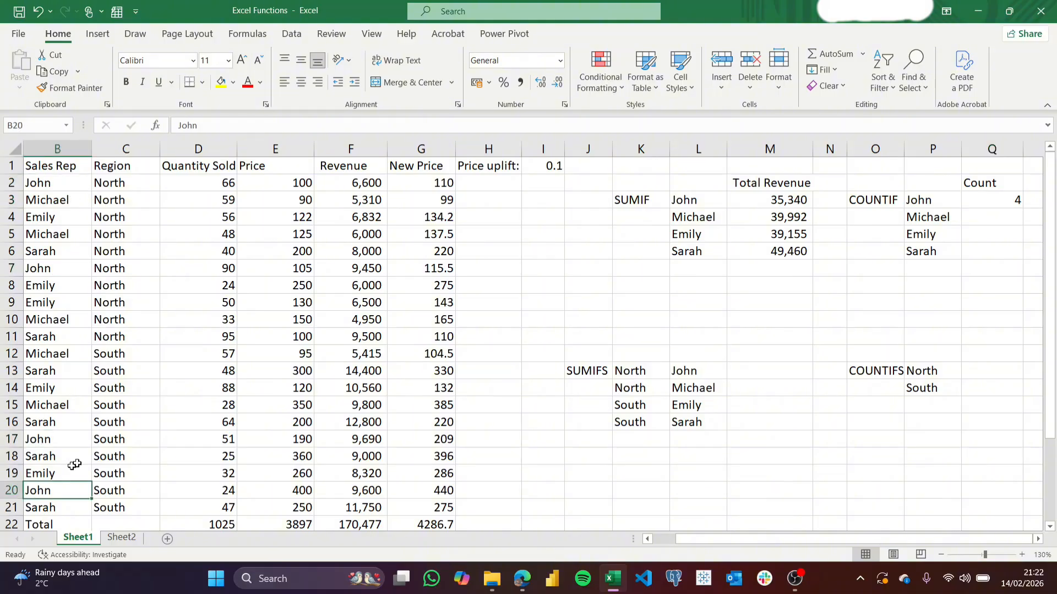
- Fill the COUNTIF formula from Q3 down to Q6 for the remaining sales reps and check the copied formulas
click(985, 202)
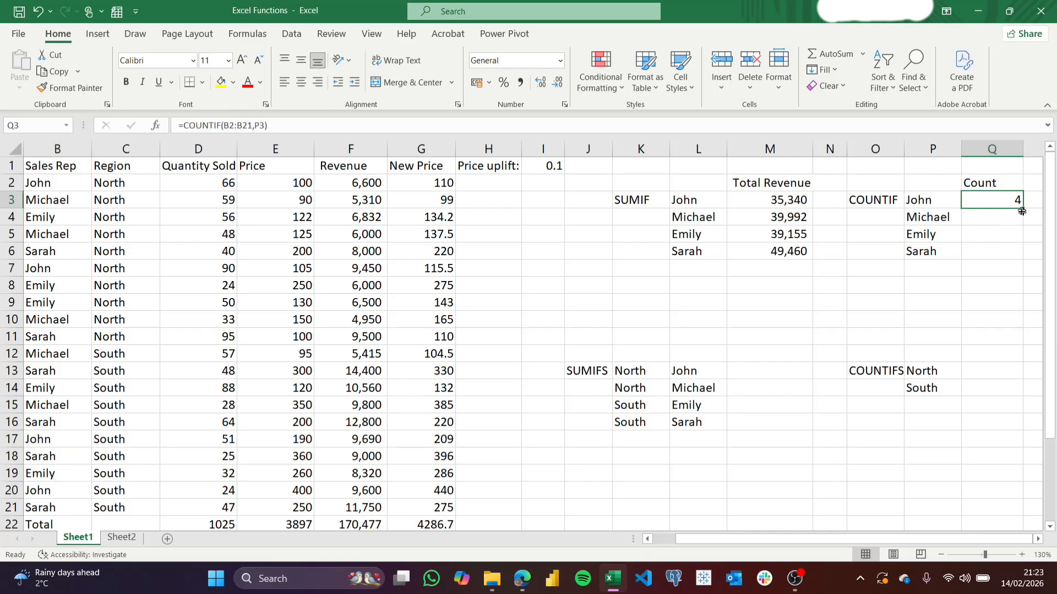
drag(1023, 208, 1020, 256)
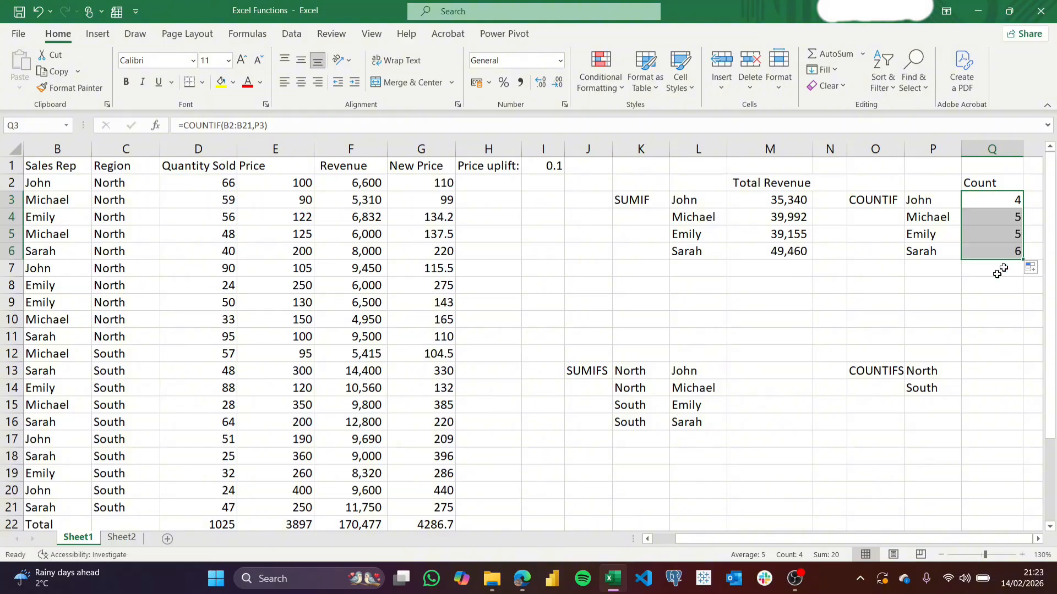
click(984, 218)
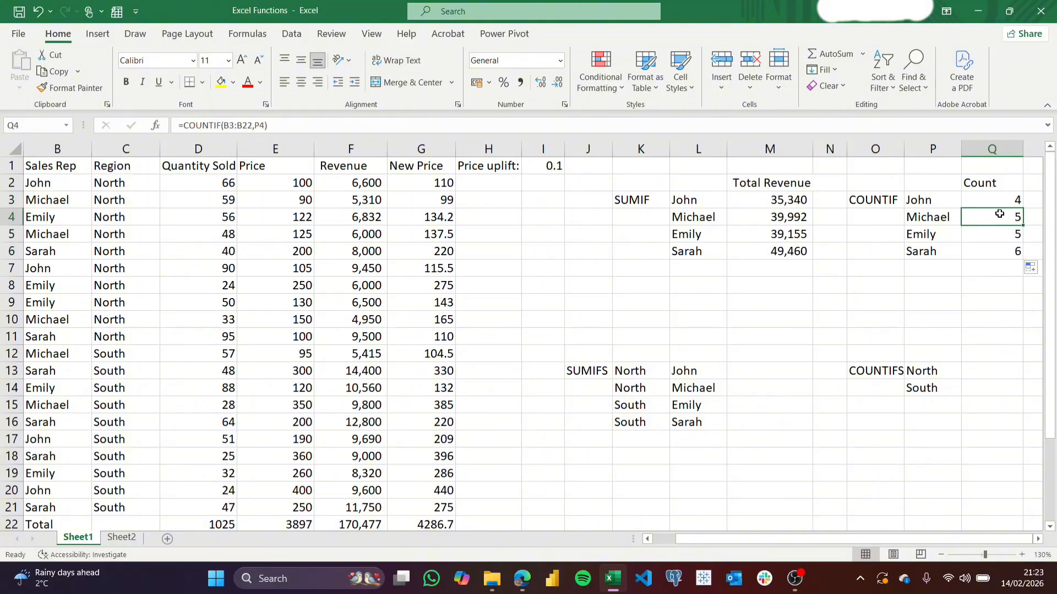
click(967, 251)
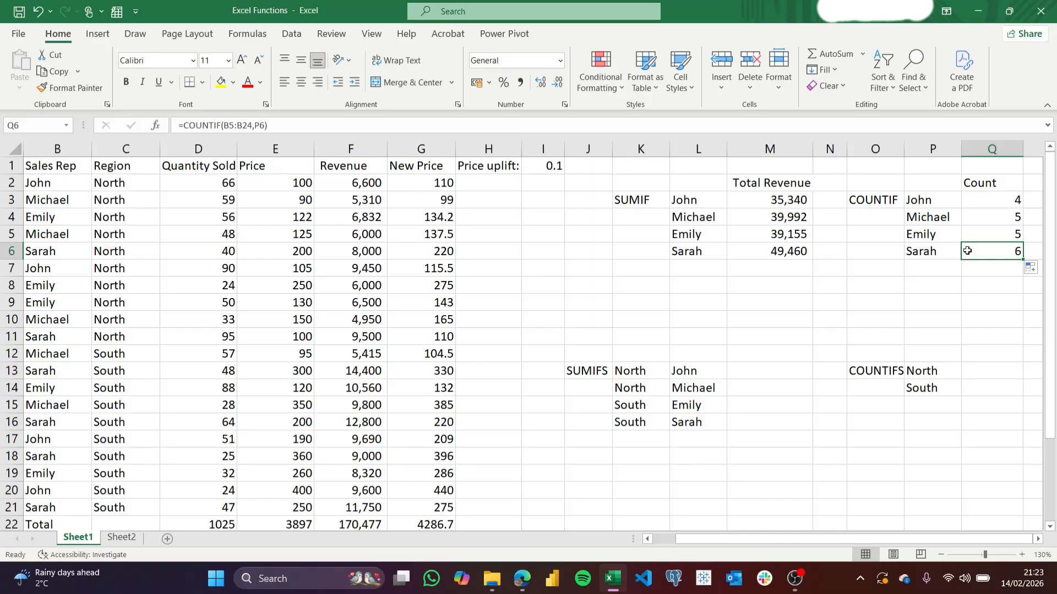
- Examine the sales rep, region and revenue columns as the source data for the SUMIFS calculation starting in M13
click(596, 376)
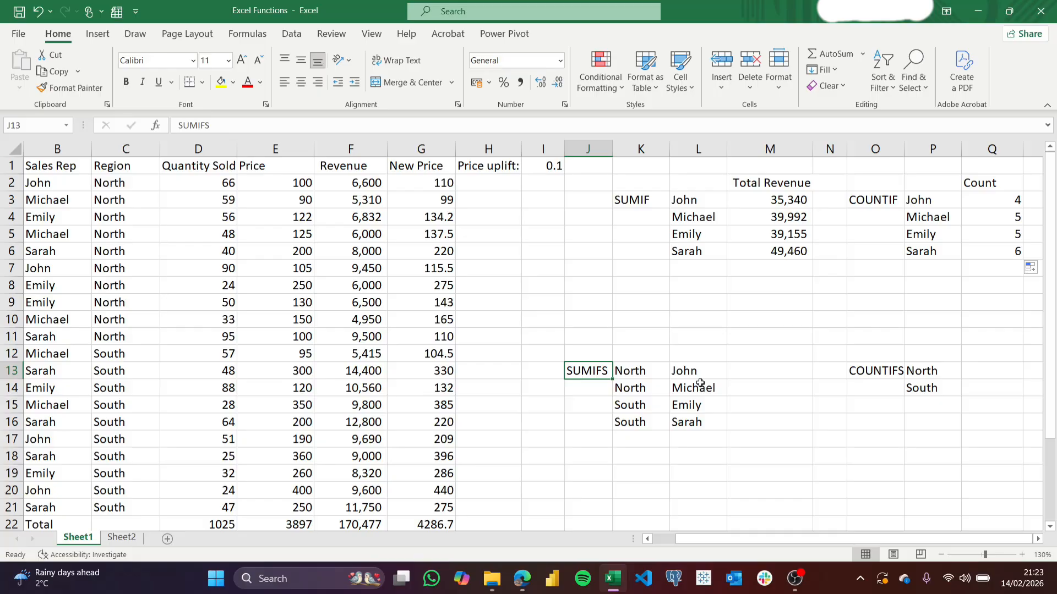
click(759, 370)
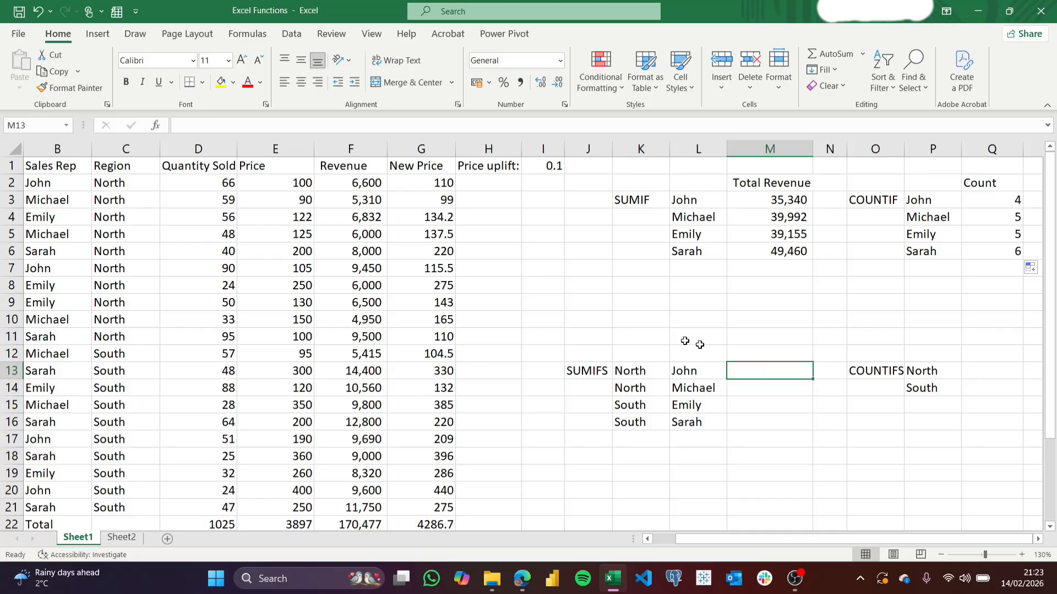
click(189, 334)
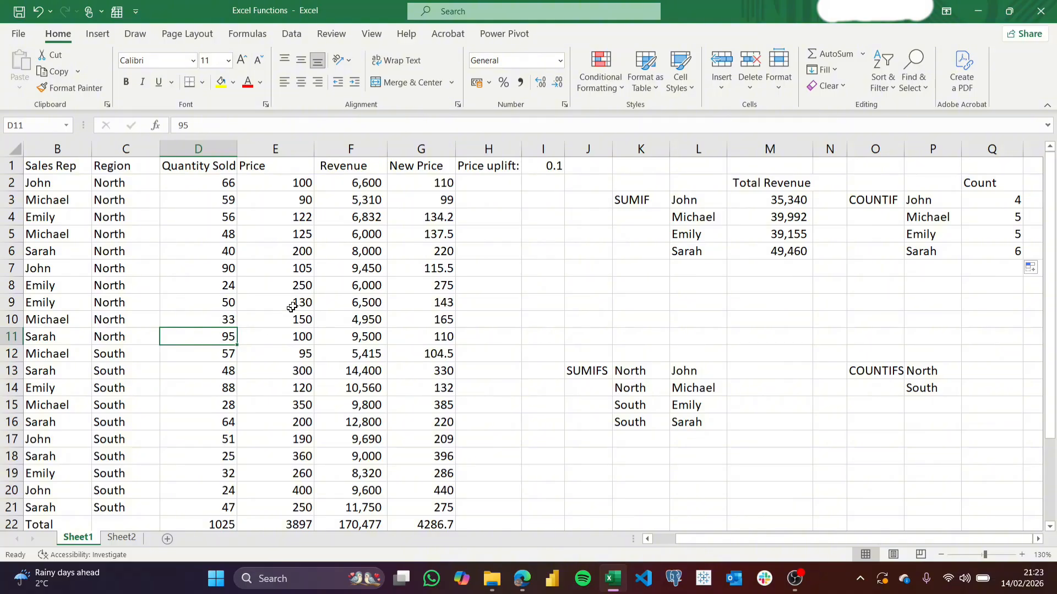
click(349, 257)
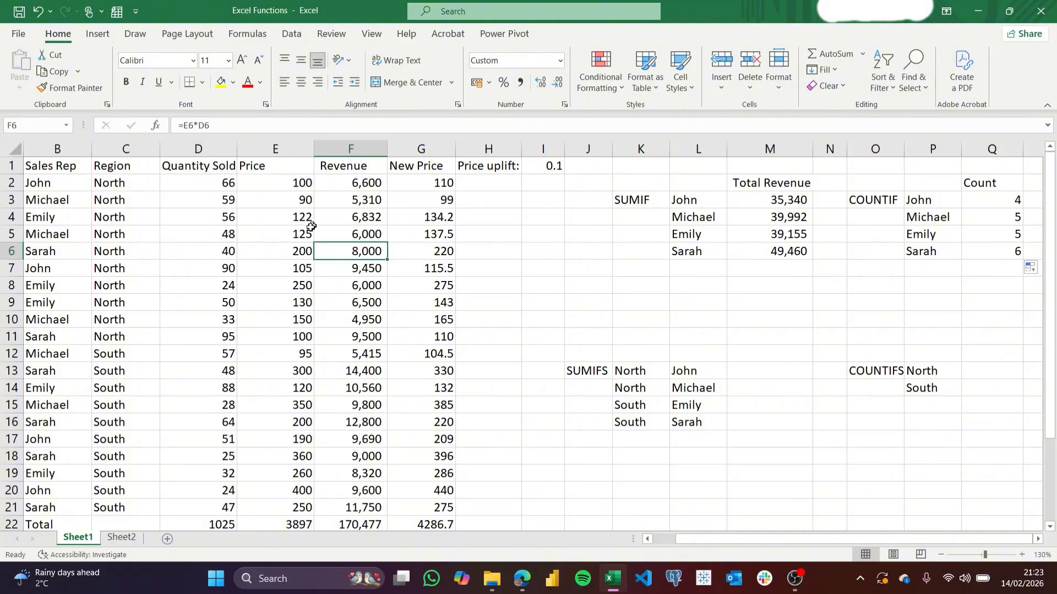
click(751, 373)
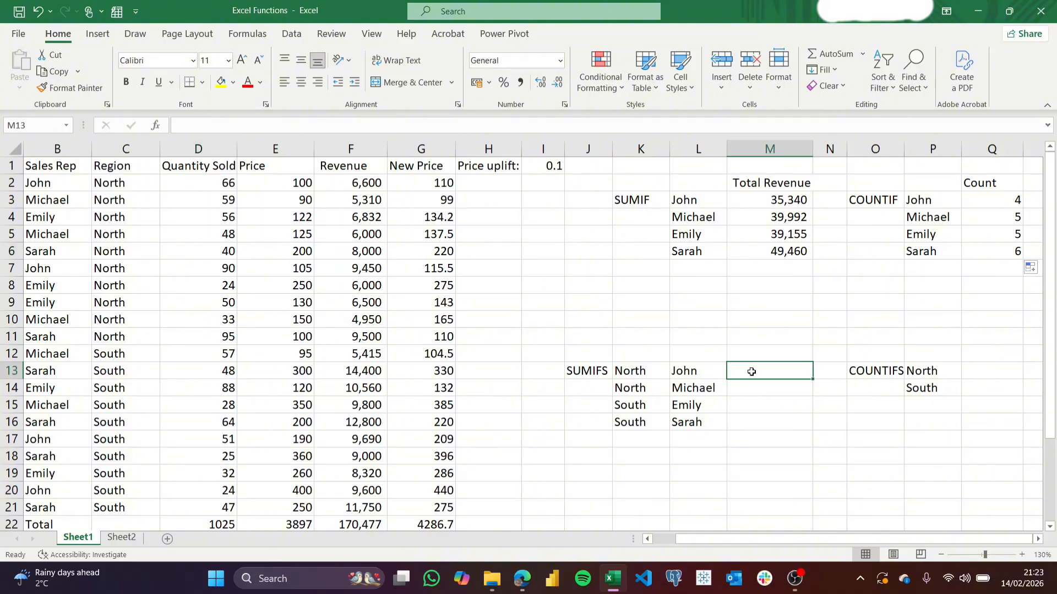
click(116, 218)
click(132, 151)
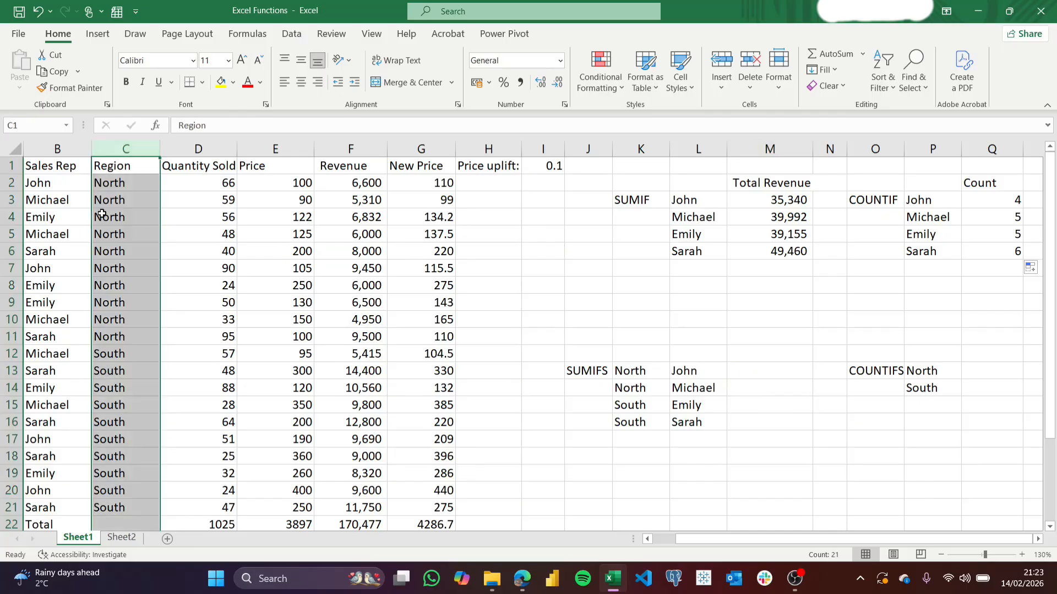
click(102, 214)
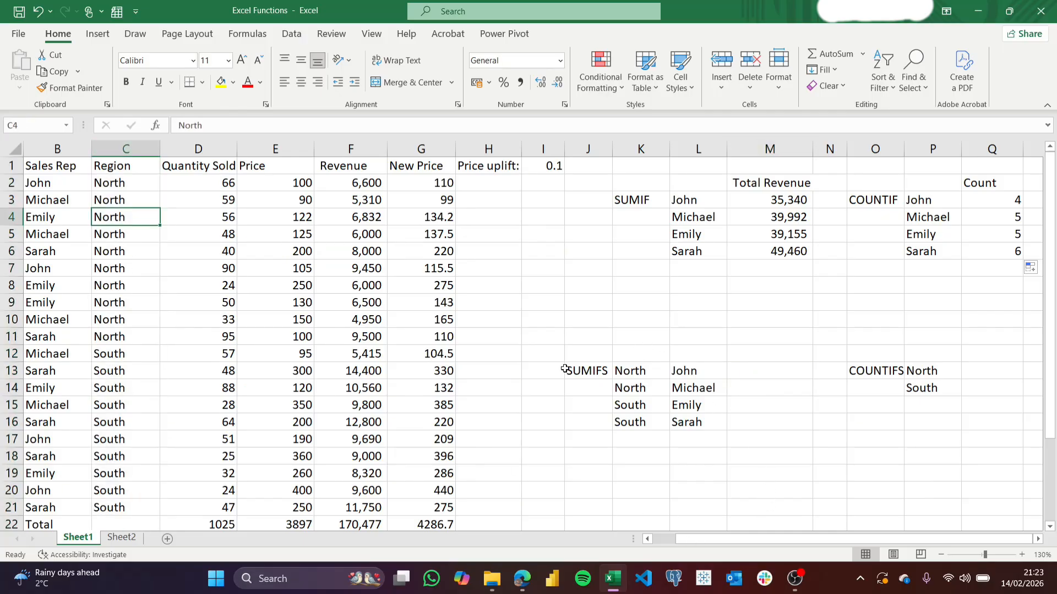
click(749, 368)
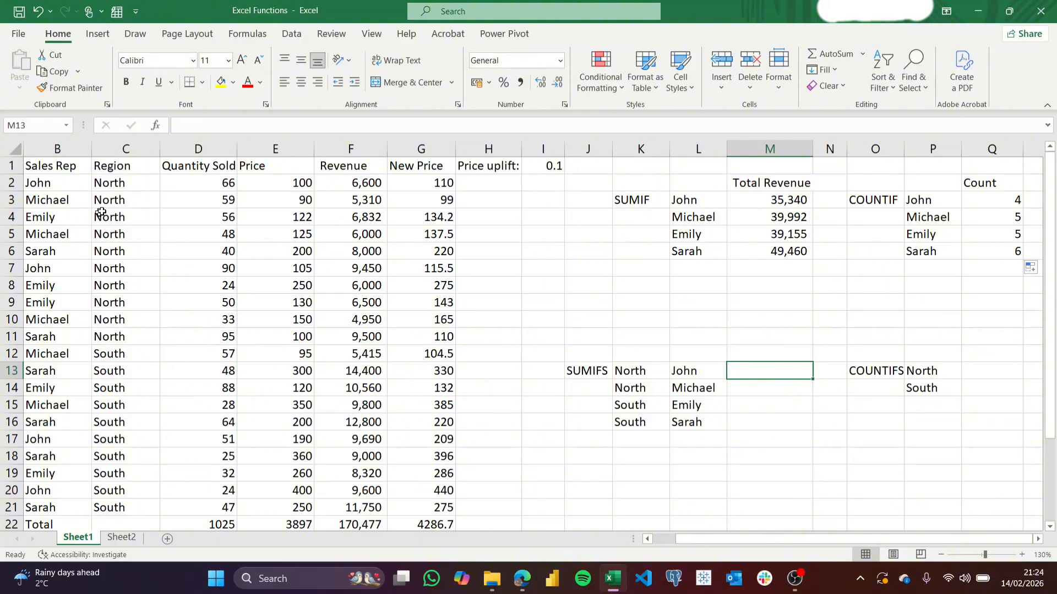
click(117, 246)
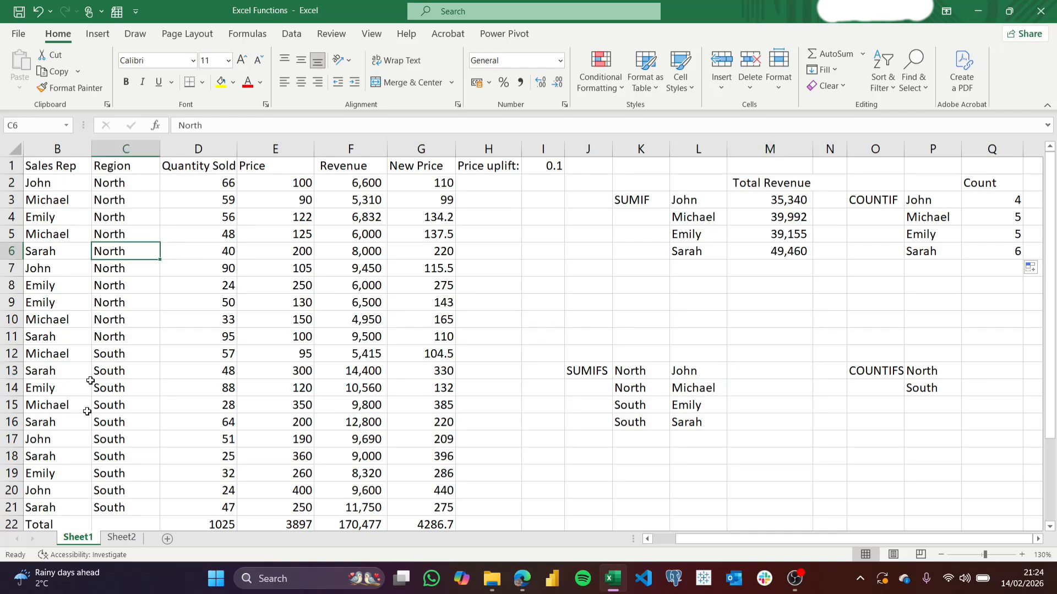
click(114, 468)
click(137, 298)
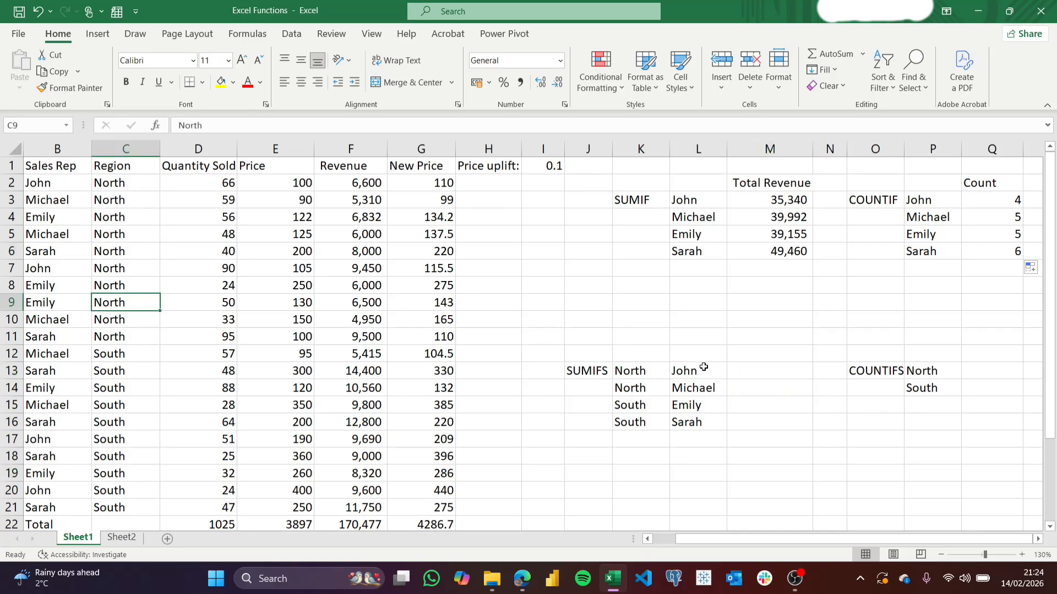
click(43, 184)
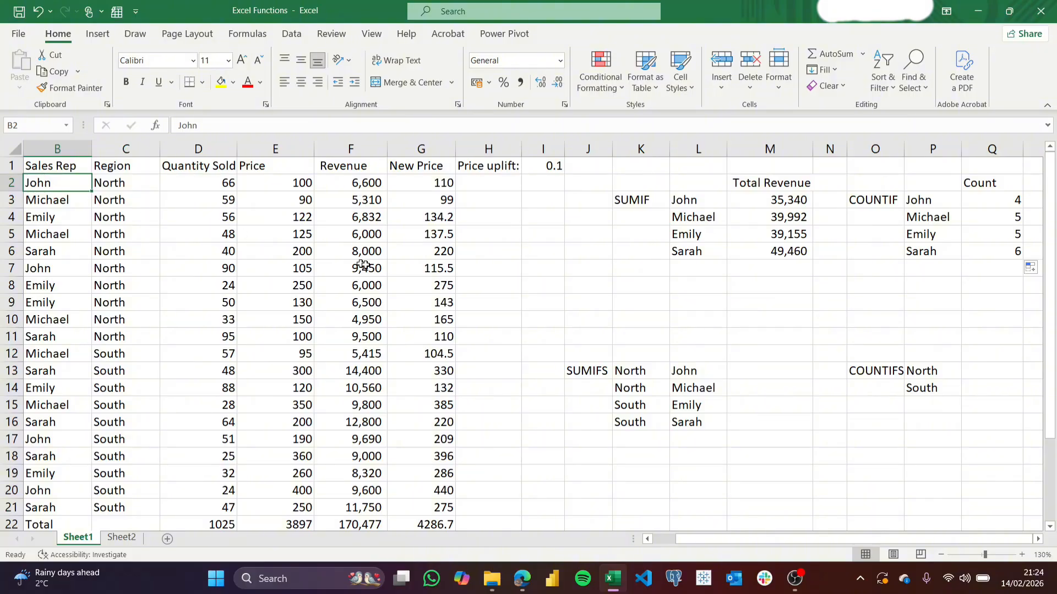
- Review the region and sales rep criteria pairs in K13:L16, focusing on the first and last rows
click(635, 374)
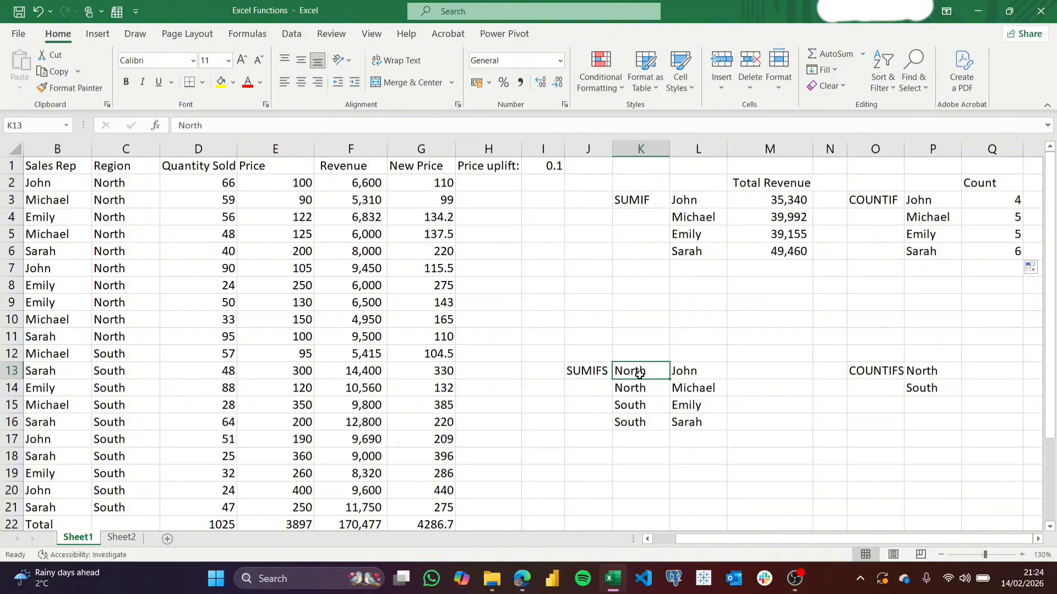
click(775, 367)
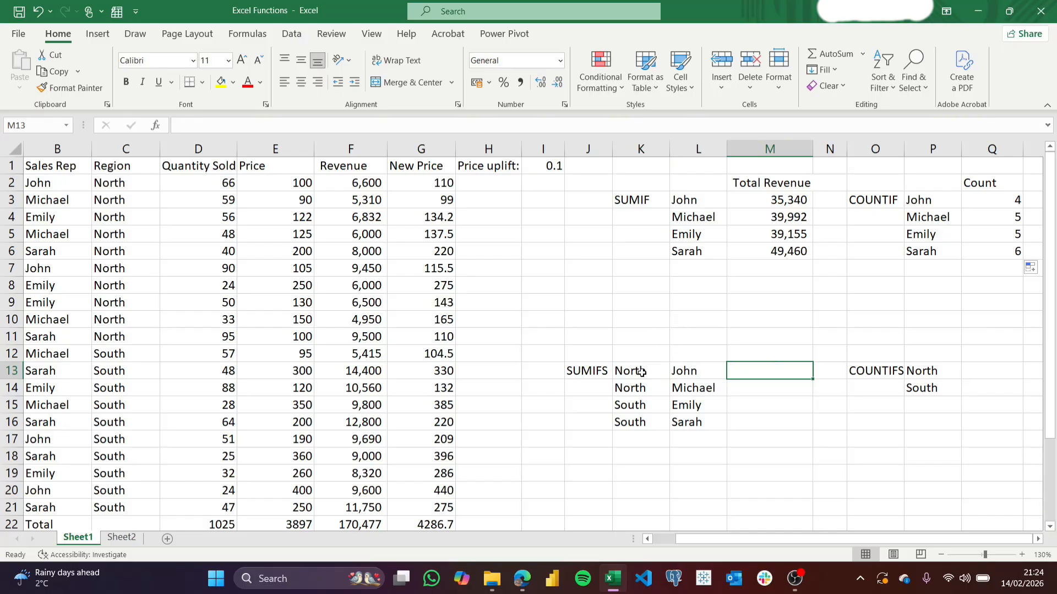
click(681, 373)
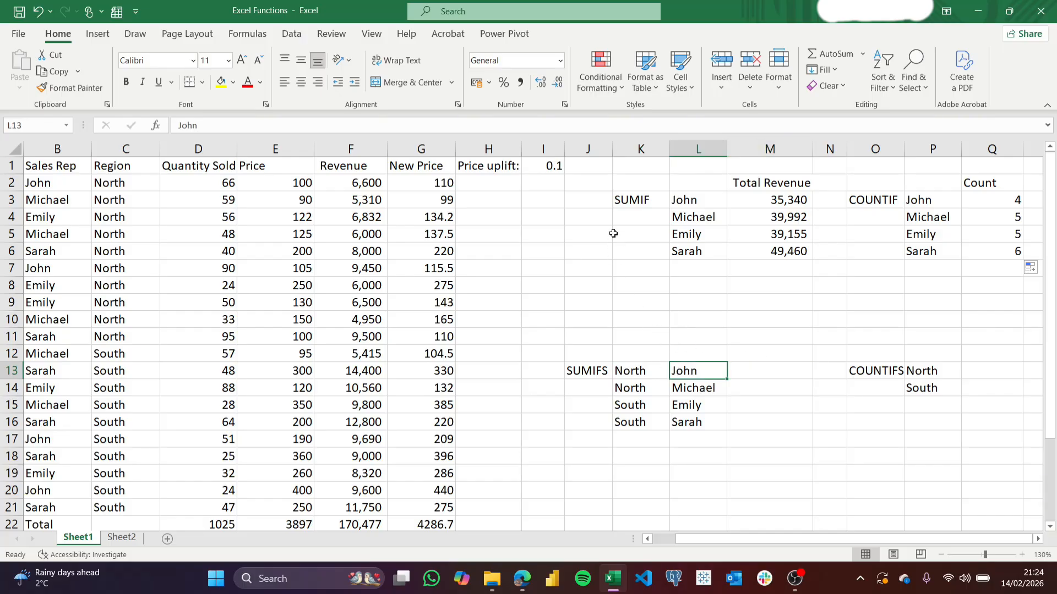
click(633, 374)
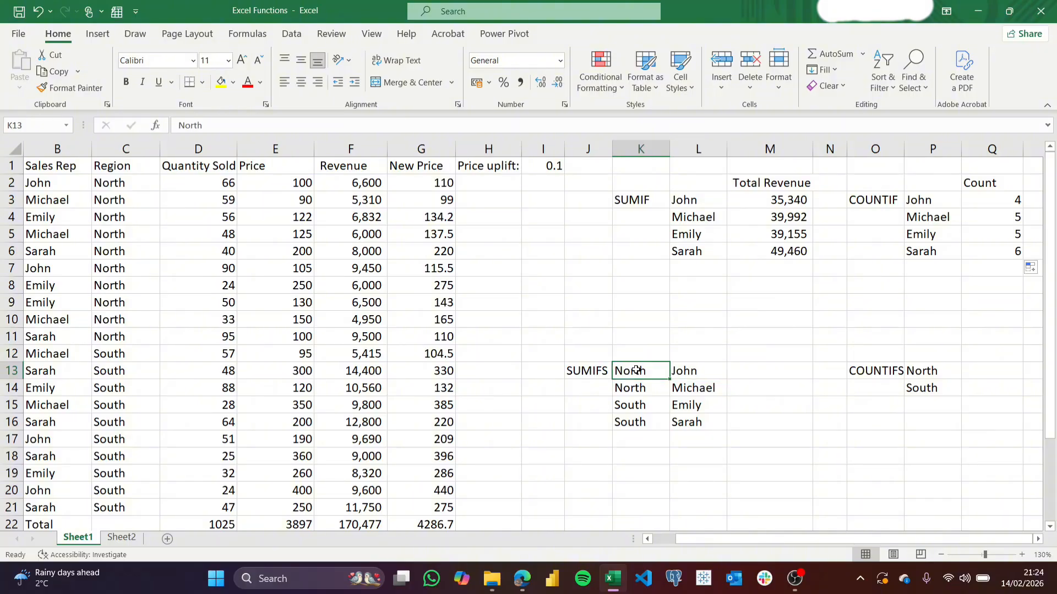
click(696, 422)
click(631, 421)
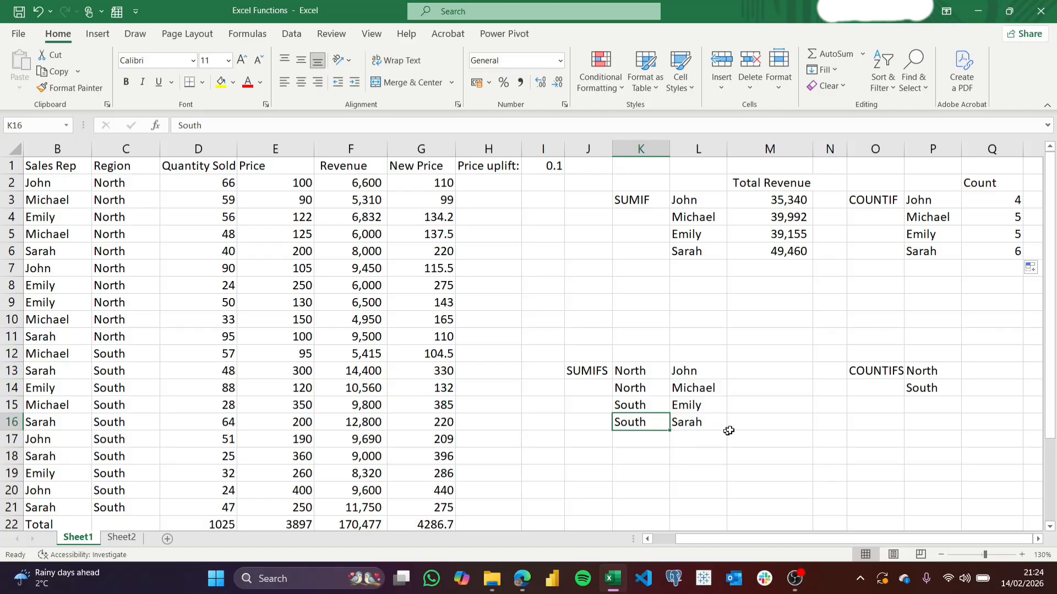
click(756, 429)
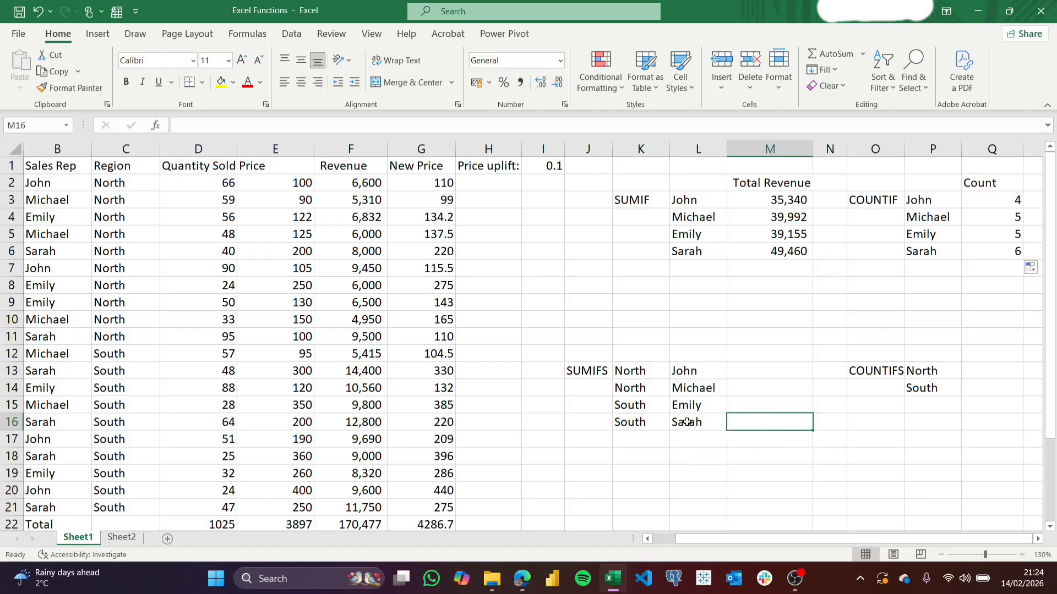
click(686, 422)
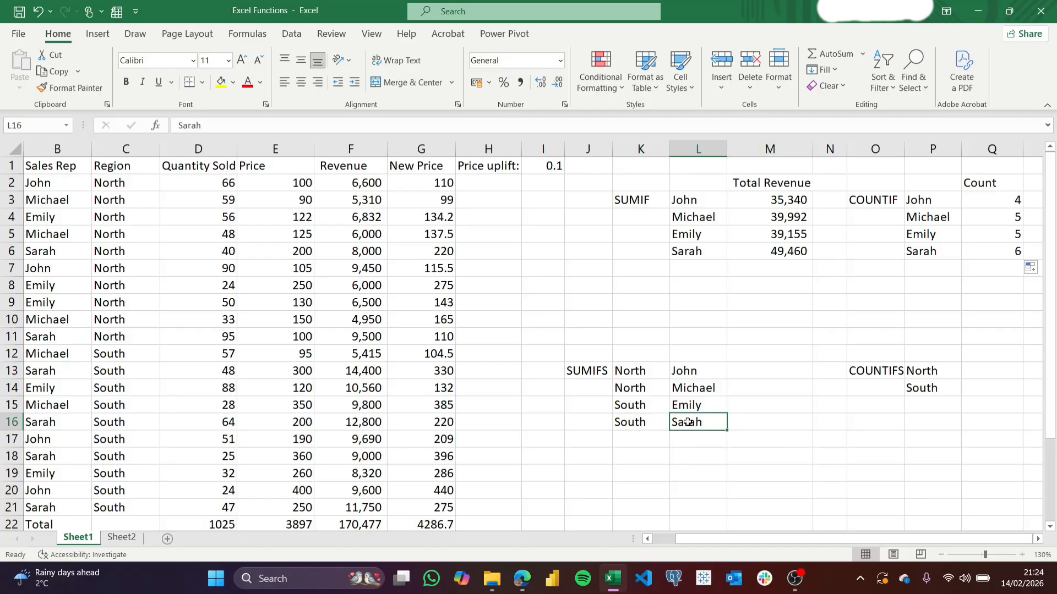
click(623, 425)
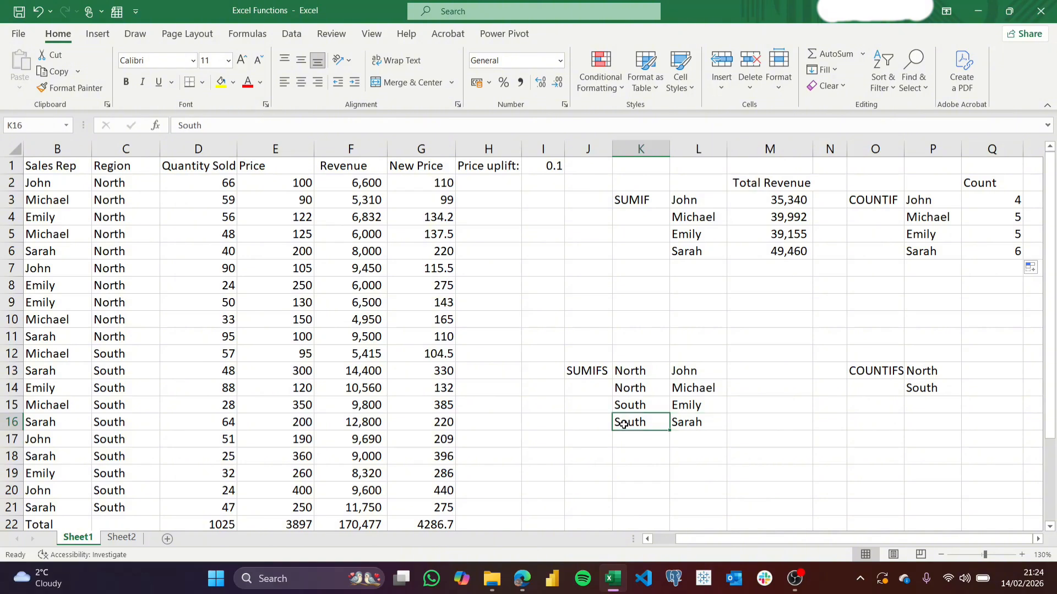
- Start a SUMIFS formula in M13 with the Revenue values F2:F21 (TotalRevenue) as the sum range
click(743, 372)
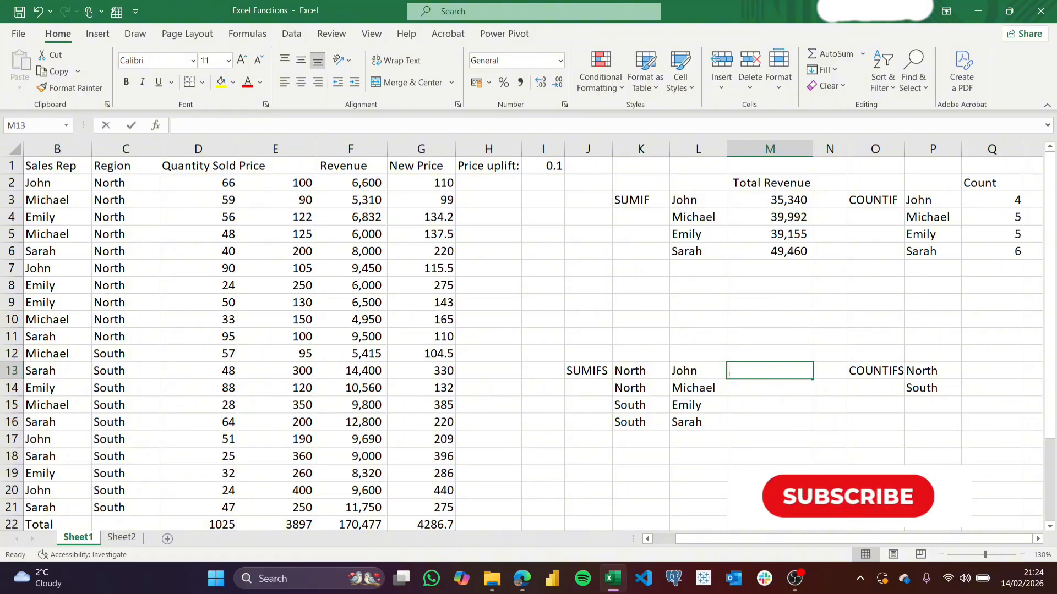
text(=sumifs)
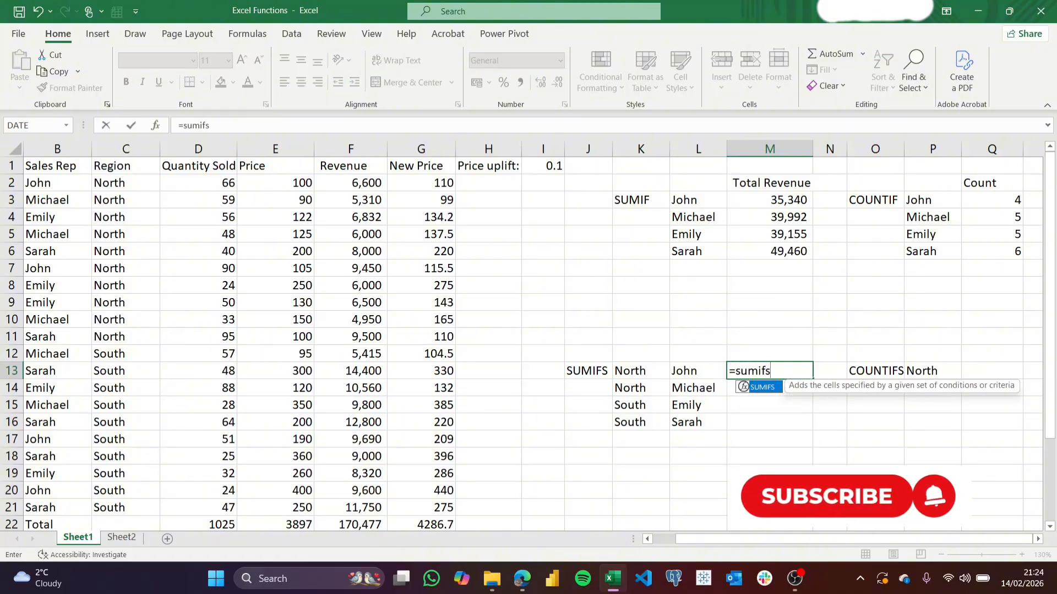
key(Tab)
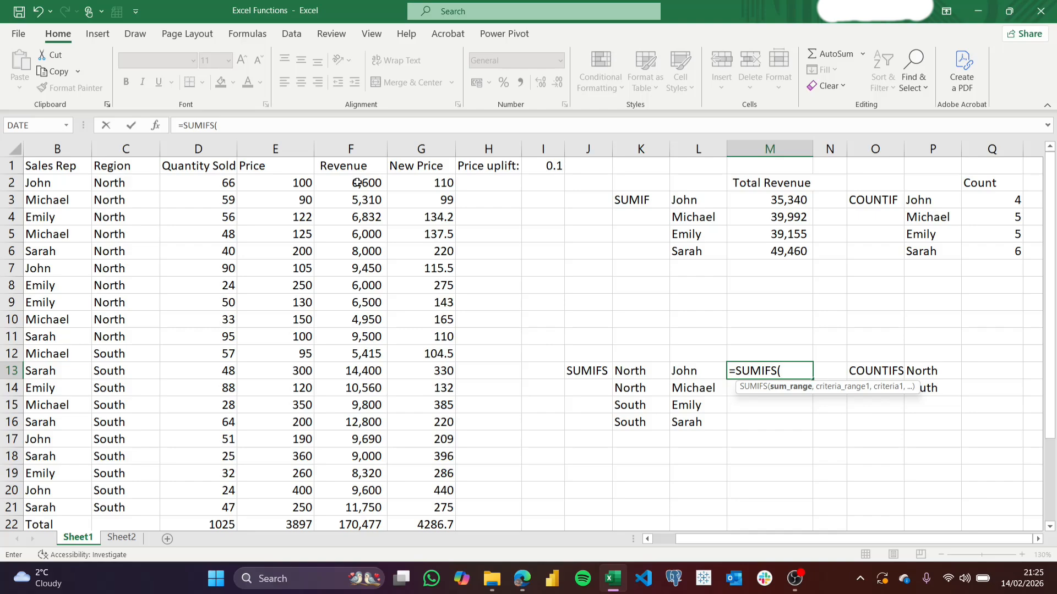
drag(357, 184, 352, 507)
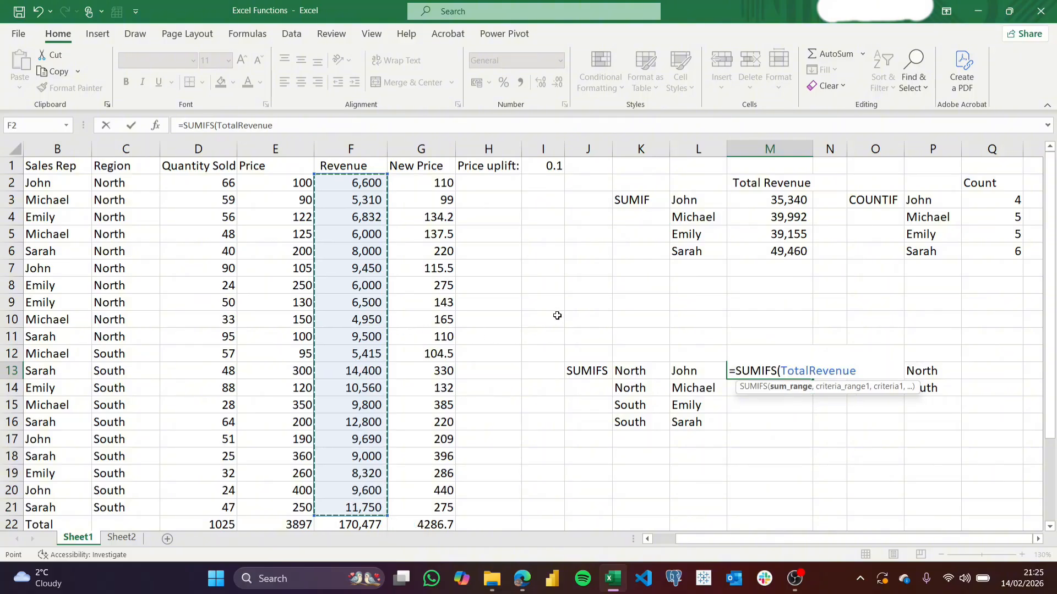
text(,)
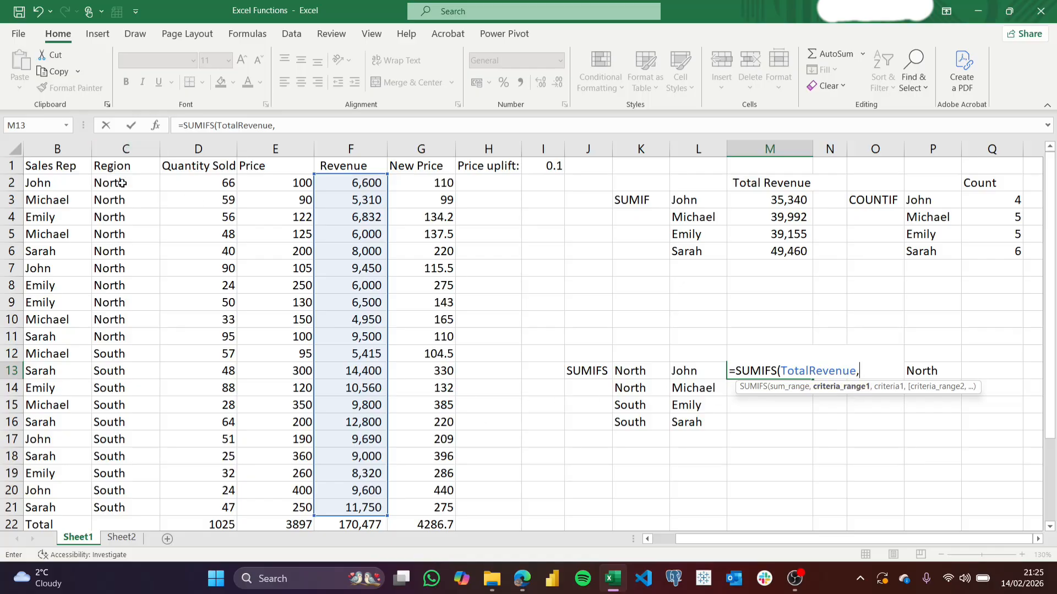
- Add the region range C2:C21 with K13 as the first criteria pair of the SUMIFS formula
drag(122, 183, 104, 508)
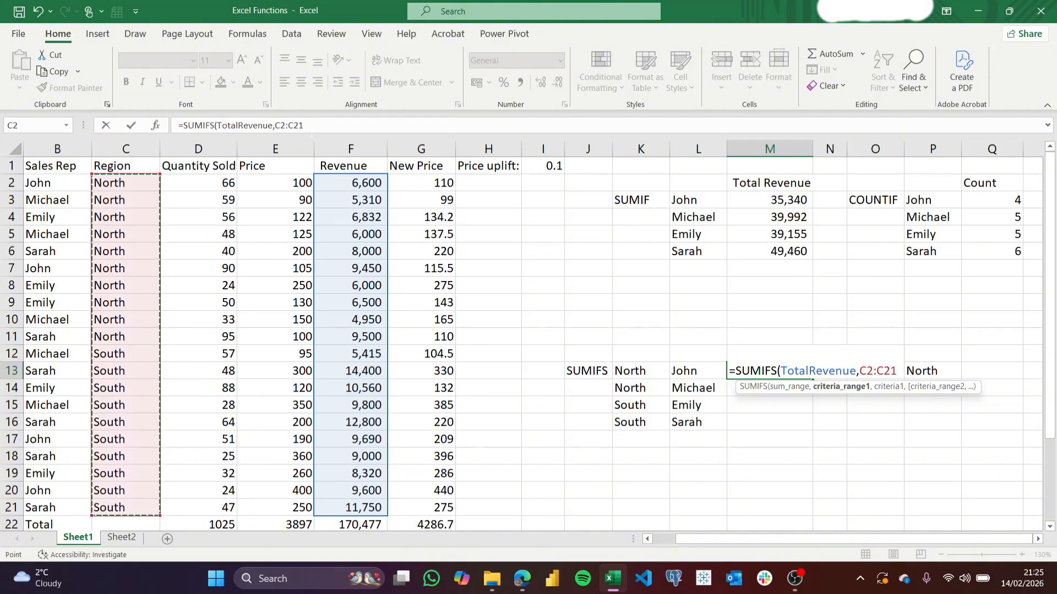
click(323, 130)
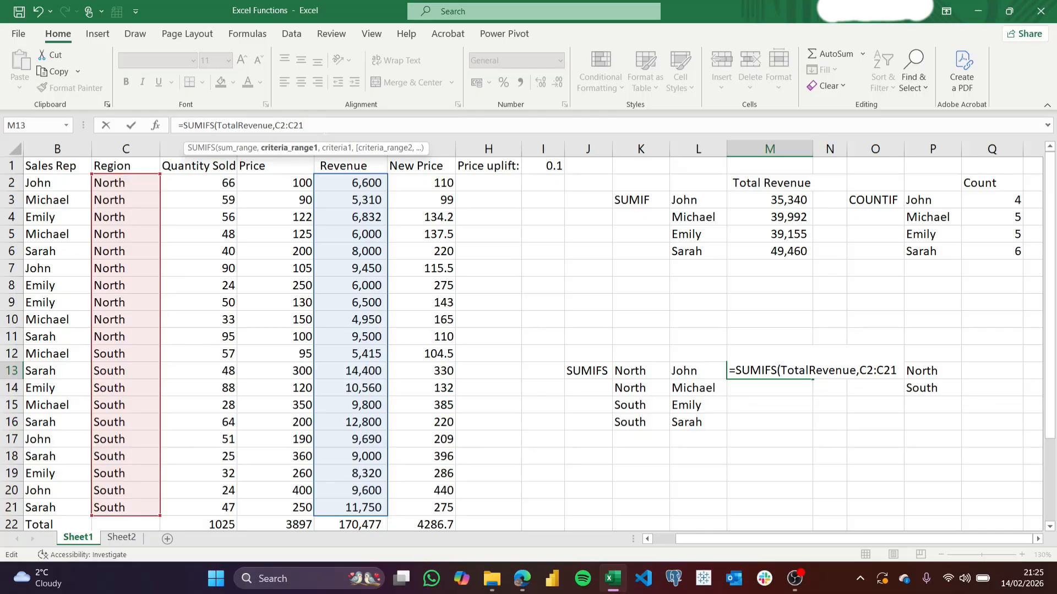
text(,)
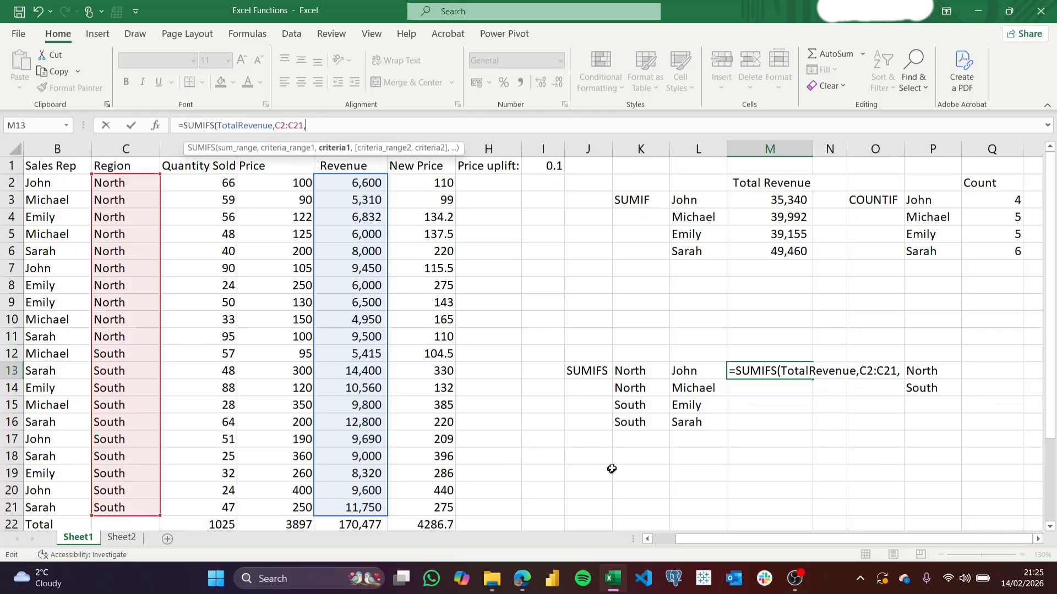
click(637, 372)
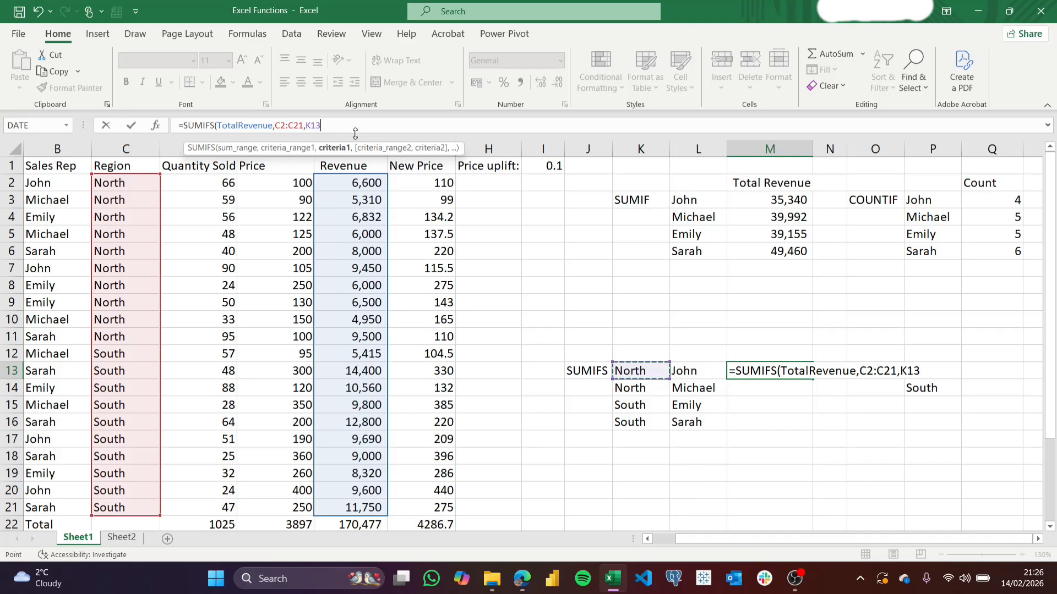
- Add the sales rep range B2:B21 with L13 as the second criteria pair and complete the SUMIFS formula
text(,)
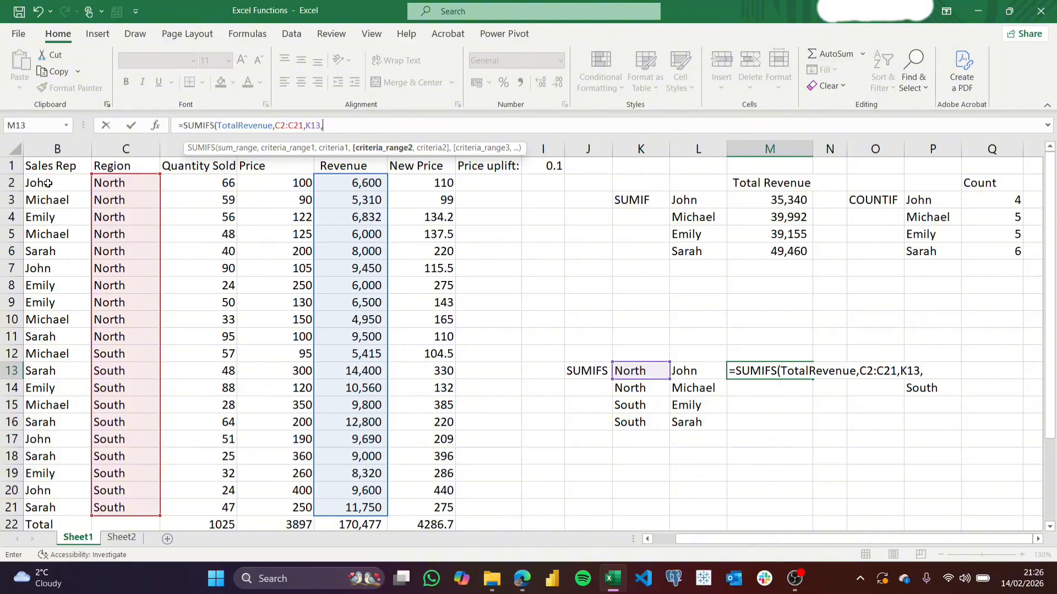
drag(49, 182, 37, 502)
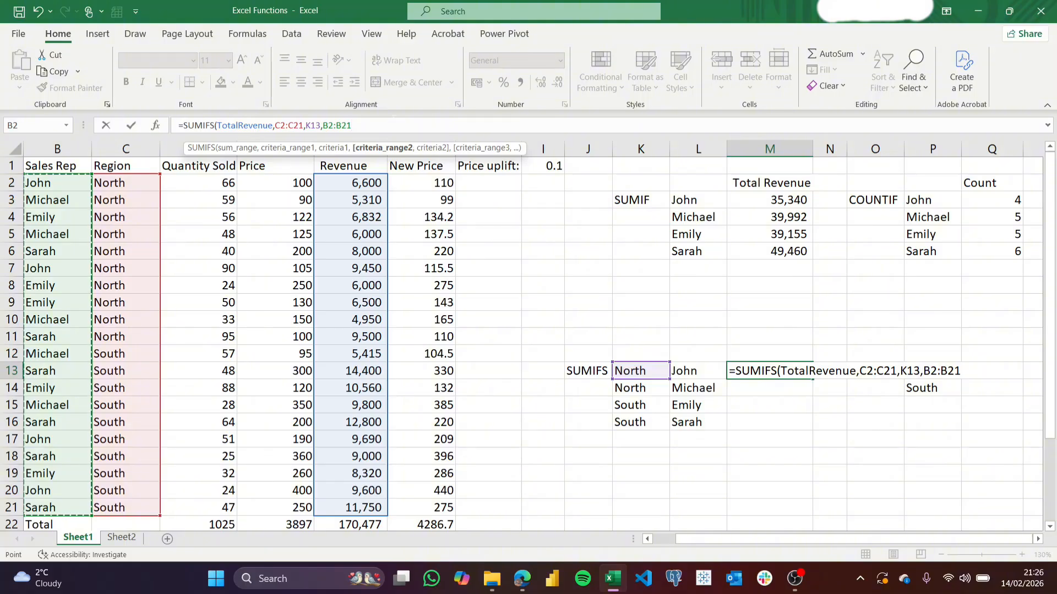
text(,)
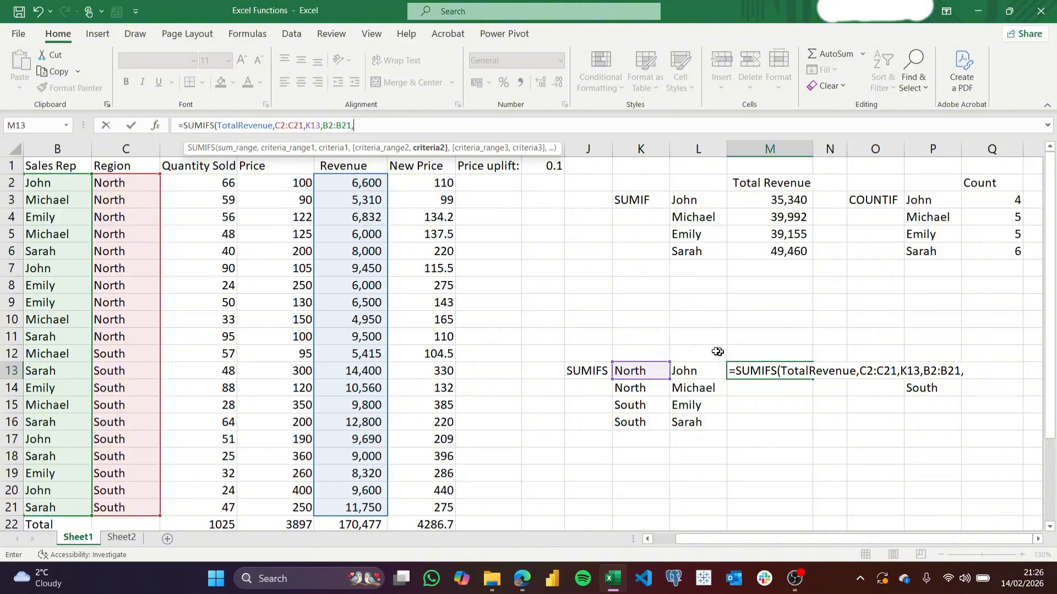
click(693, 373)
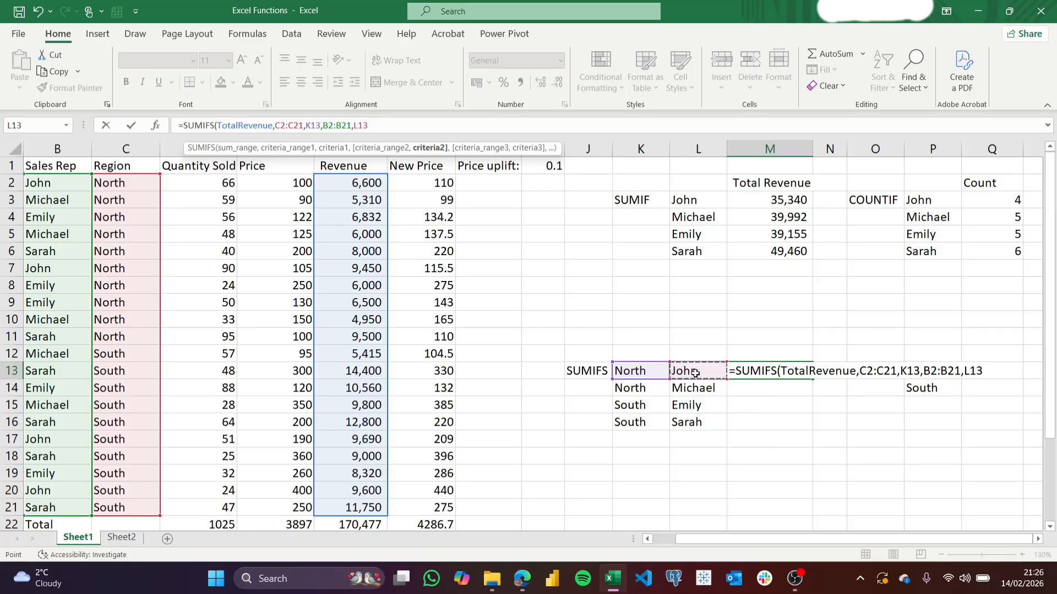
key(Return)
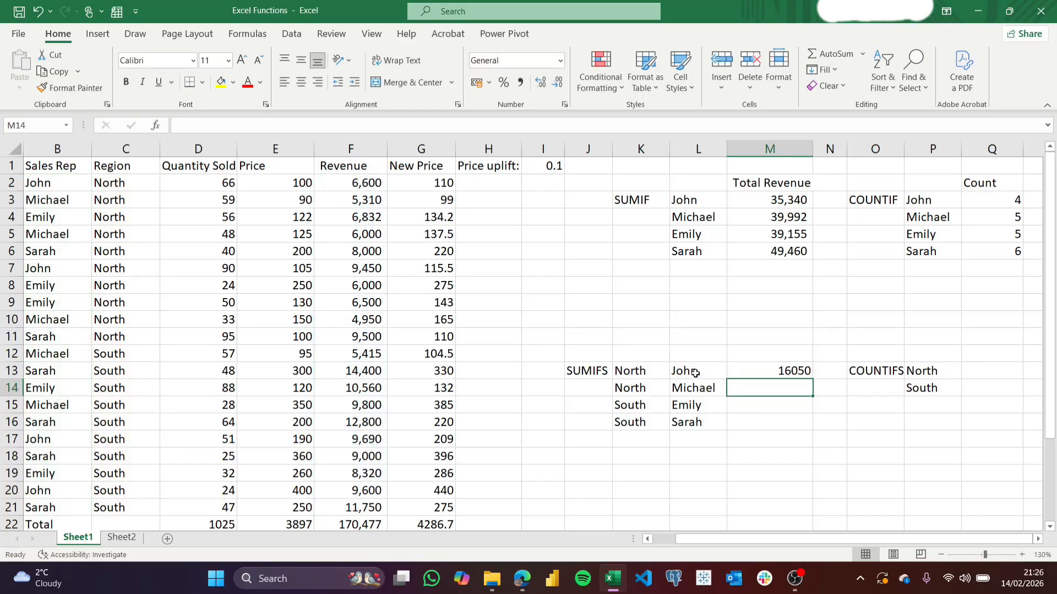
- Format M13 with a thousands separator and no decimals, and fill its SUMIFS formula down to M16
click(755, 375)
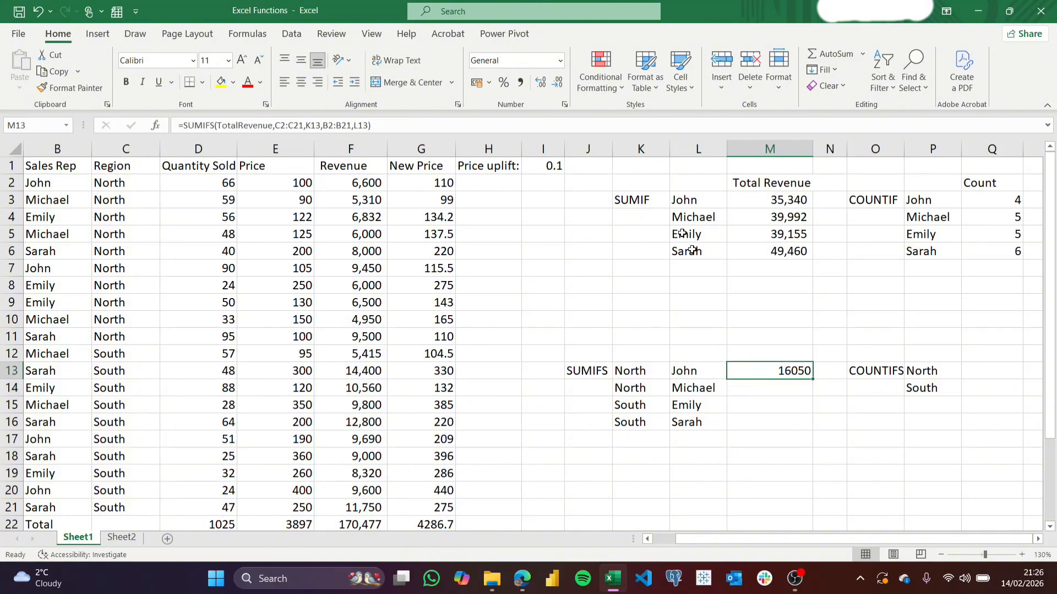
click(521, 84)
click(557, 85)
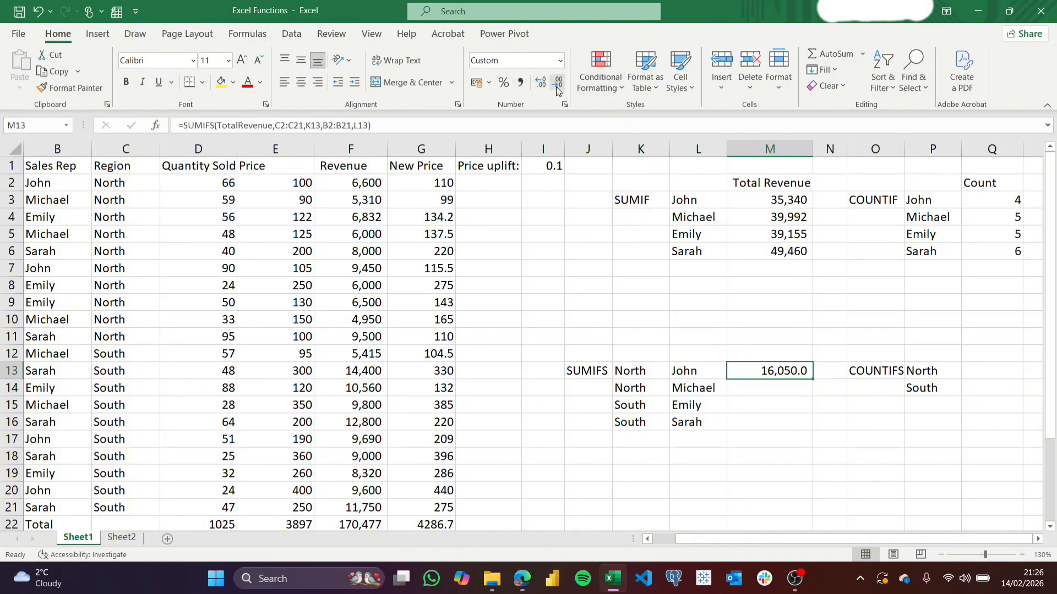
click(557, 86)
drag(813, 380, 813, 428)
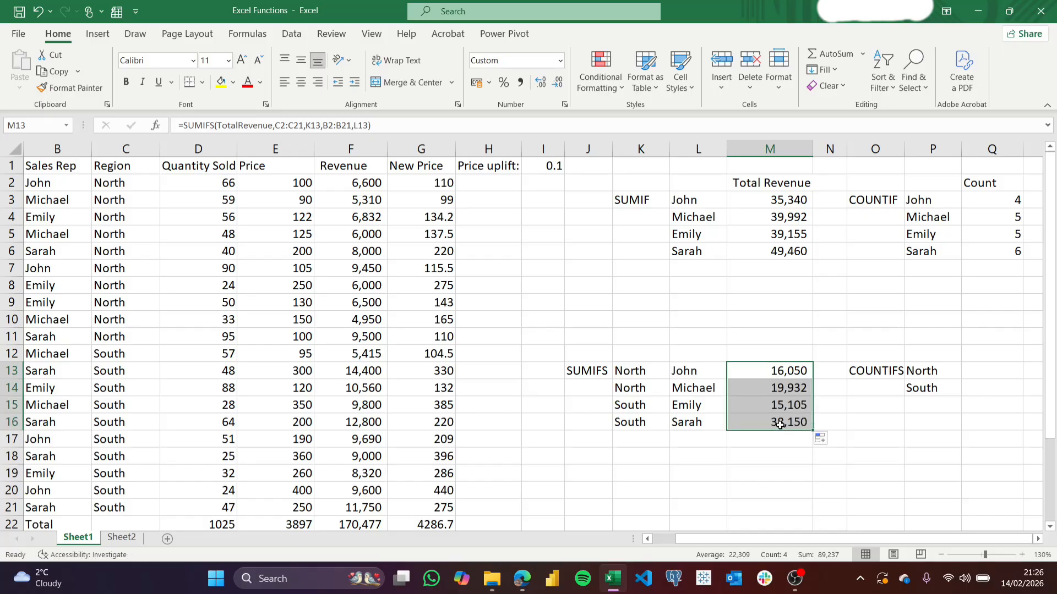
- Check the copied SUMIFS formulas and results in M13:M16 against the sales rep and region criteria of each row
click(780, 424)
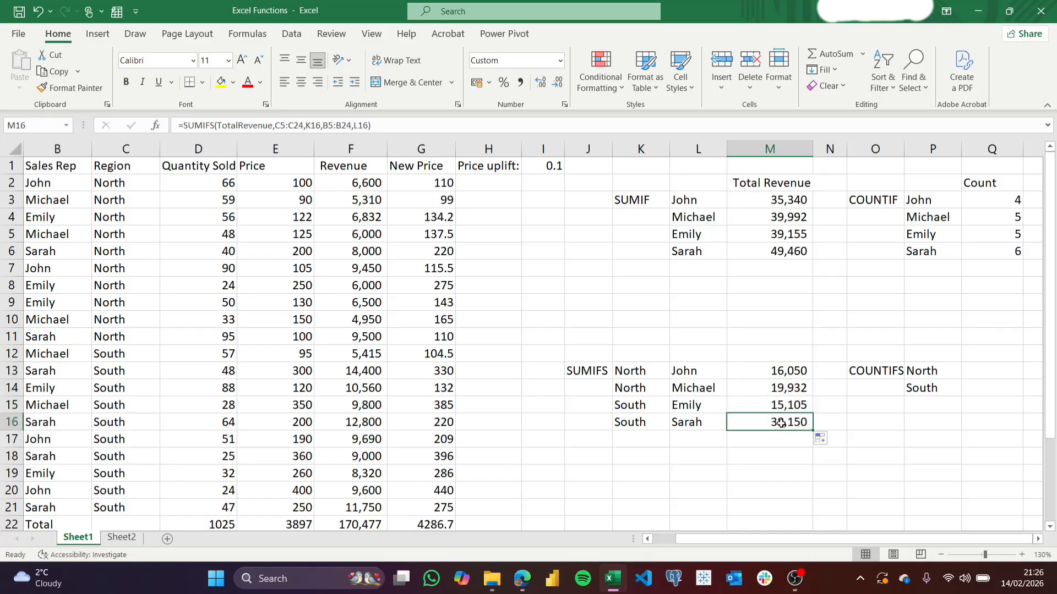
click(690, 405)
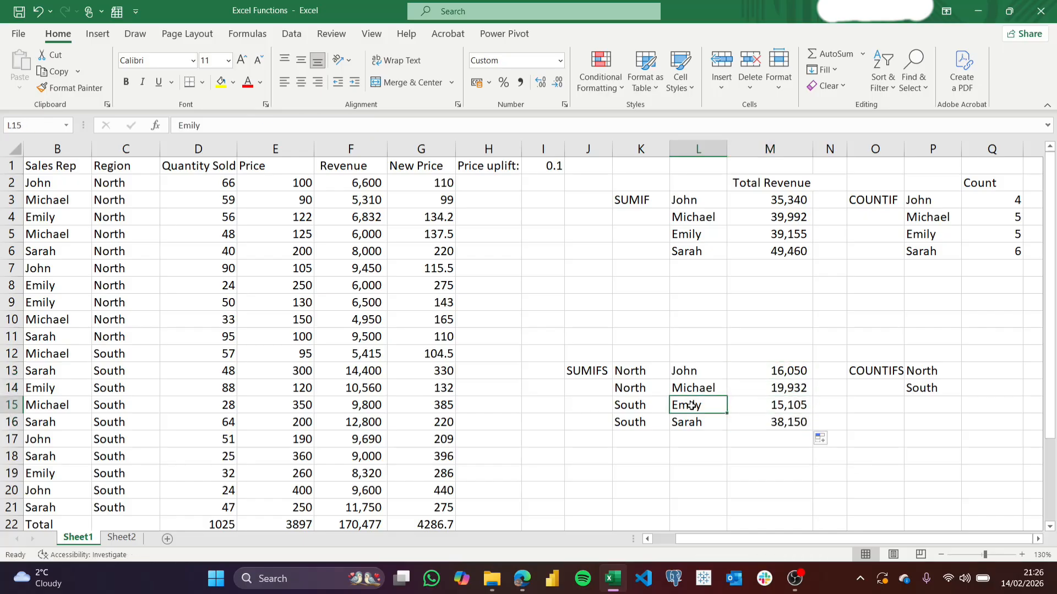
click(781, 405)
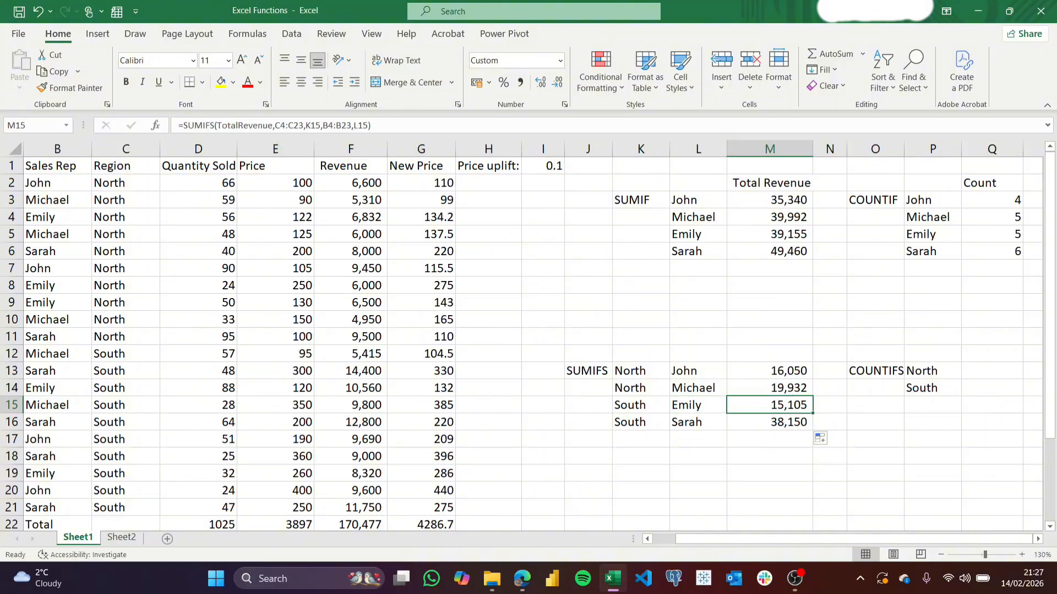
click(685, 408)
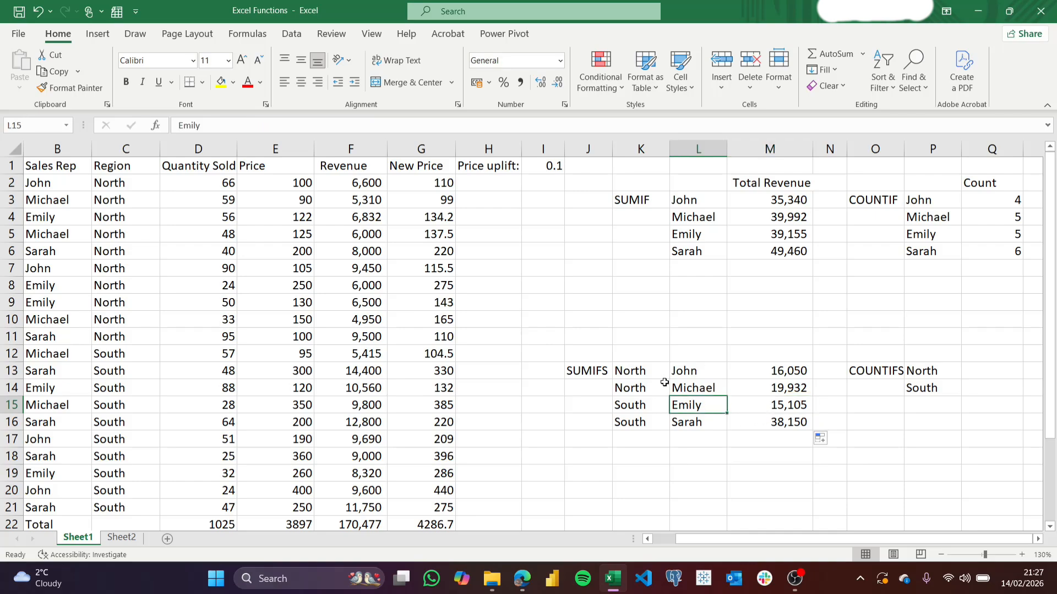
click(682, 371)
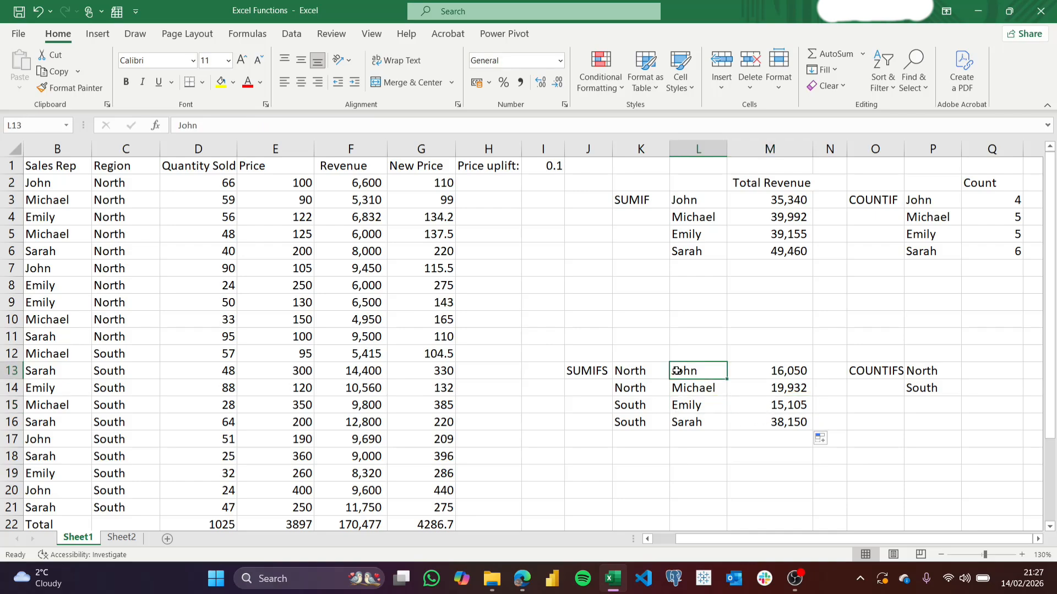
click(783, 370)
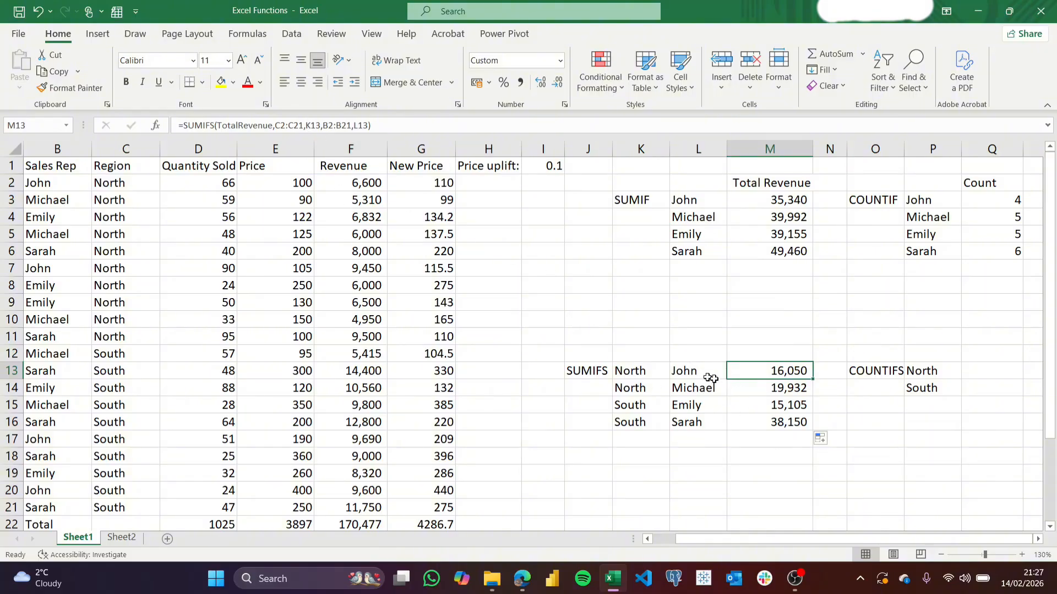
click(782, 388)
click(774, 409)
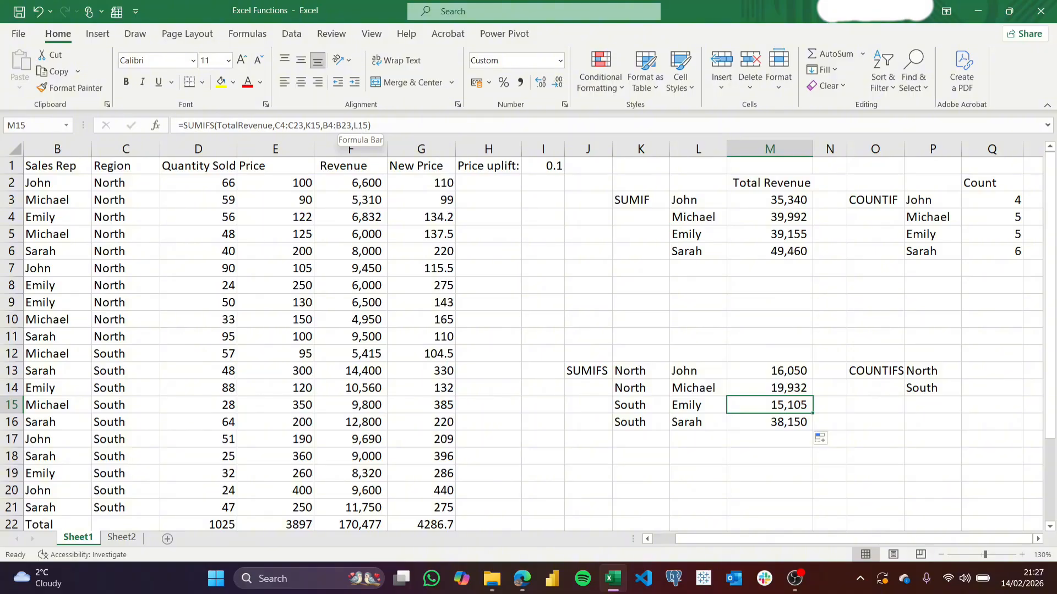
click(740, 424)
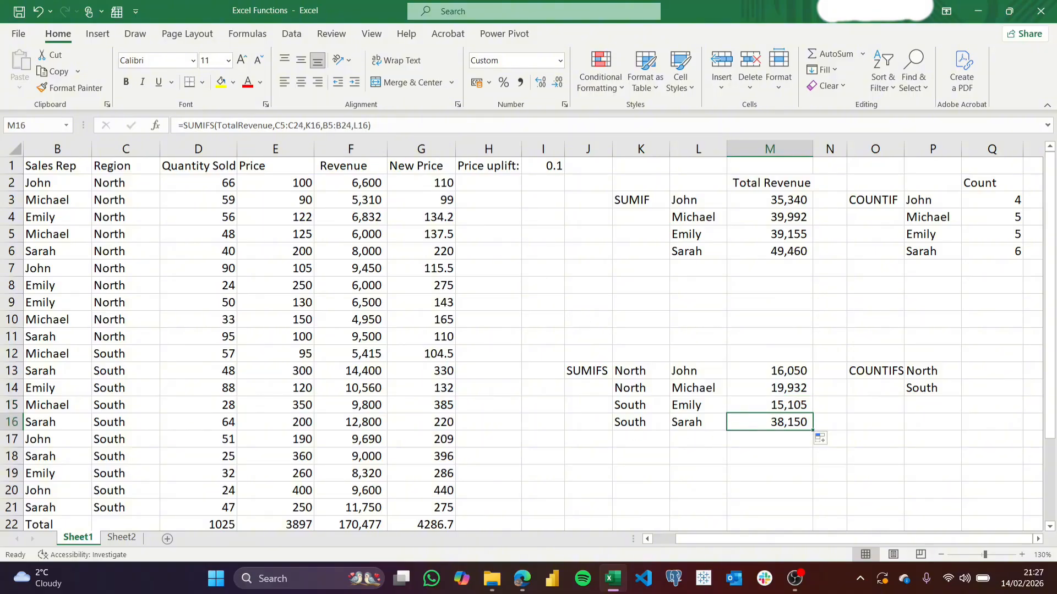
click(694, 425)
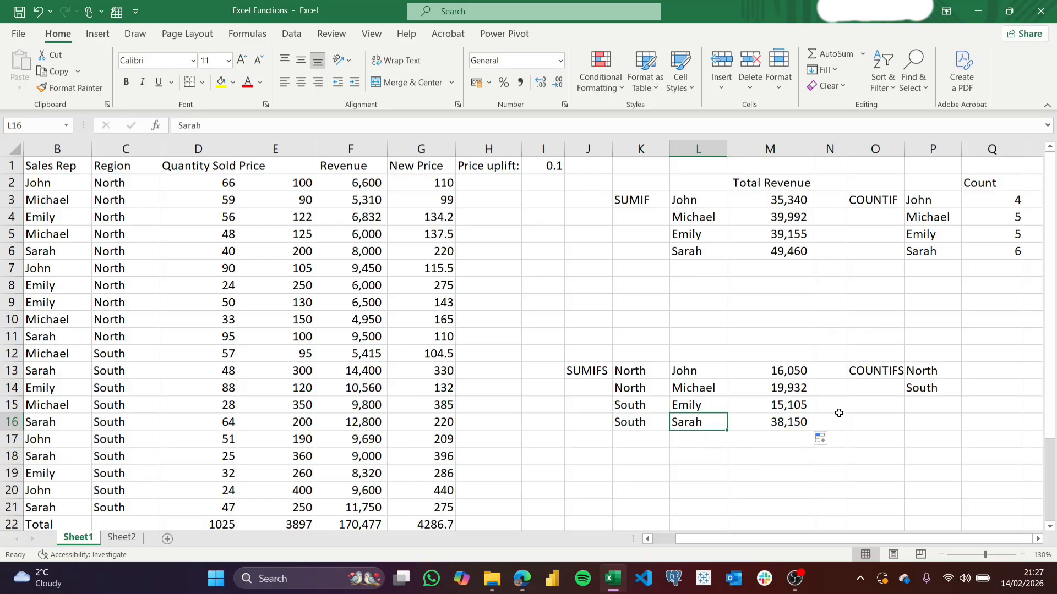
click(760, 405)
- Start a COUNTIFS formula in Q13, beside the North label of the COUNTIFS block
click(977, 370)
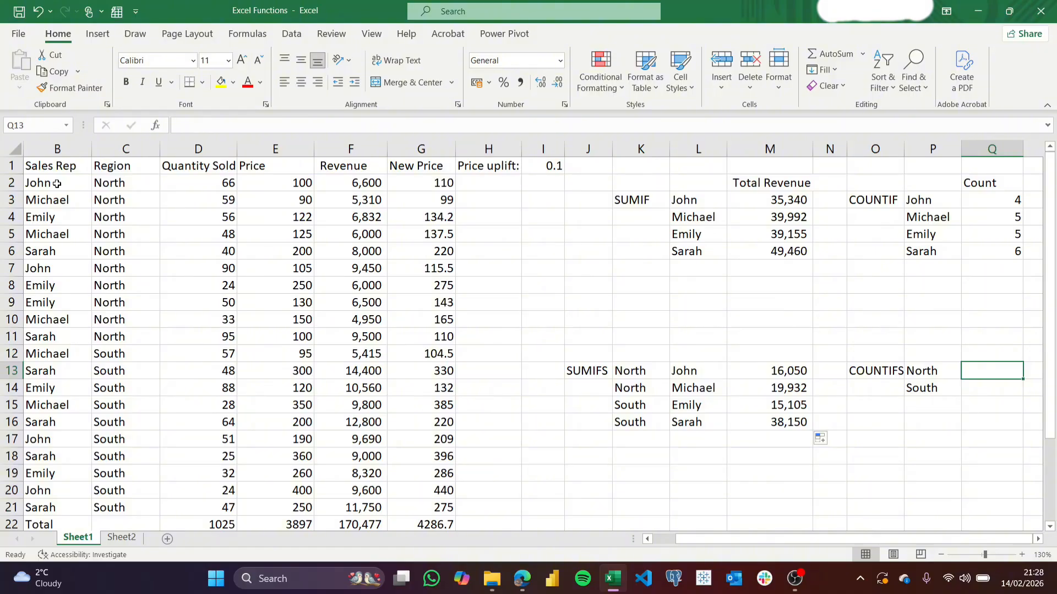
click(37, 184)
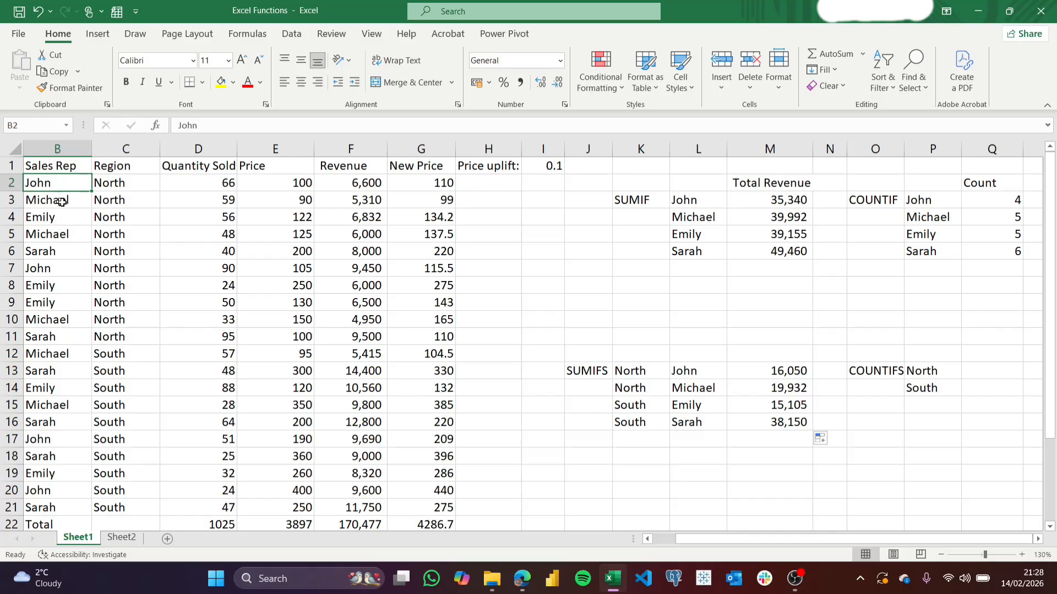
click(111, 185)
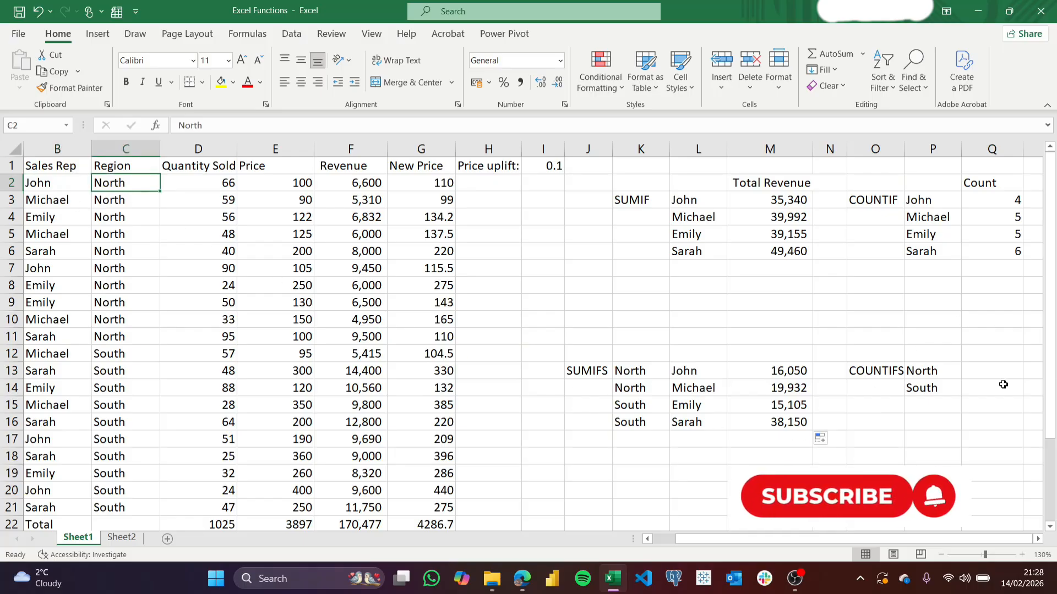
click(979, 373)
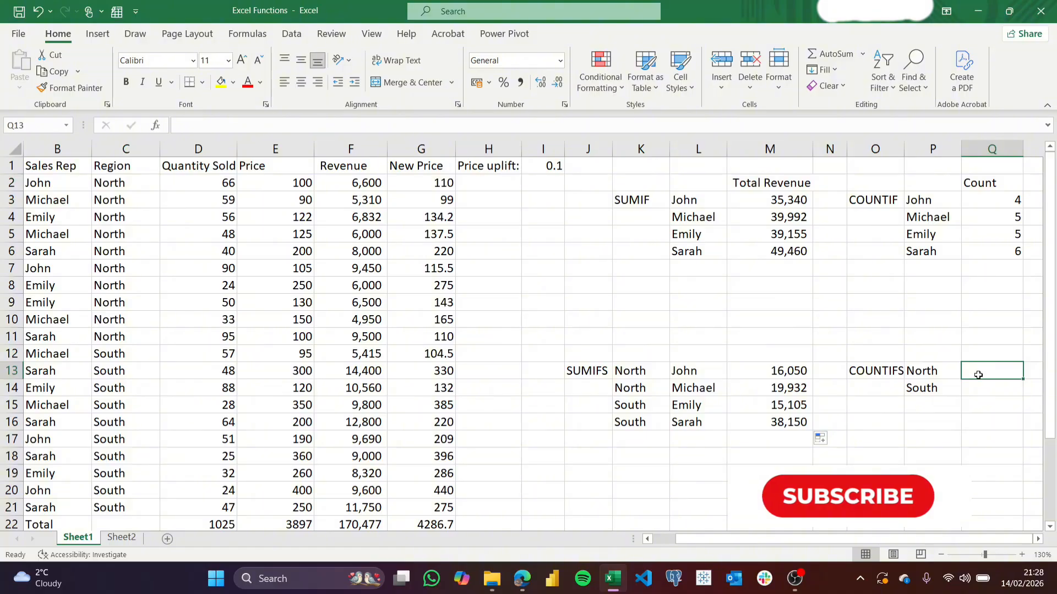
text(=)
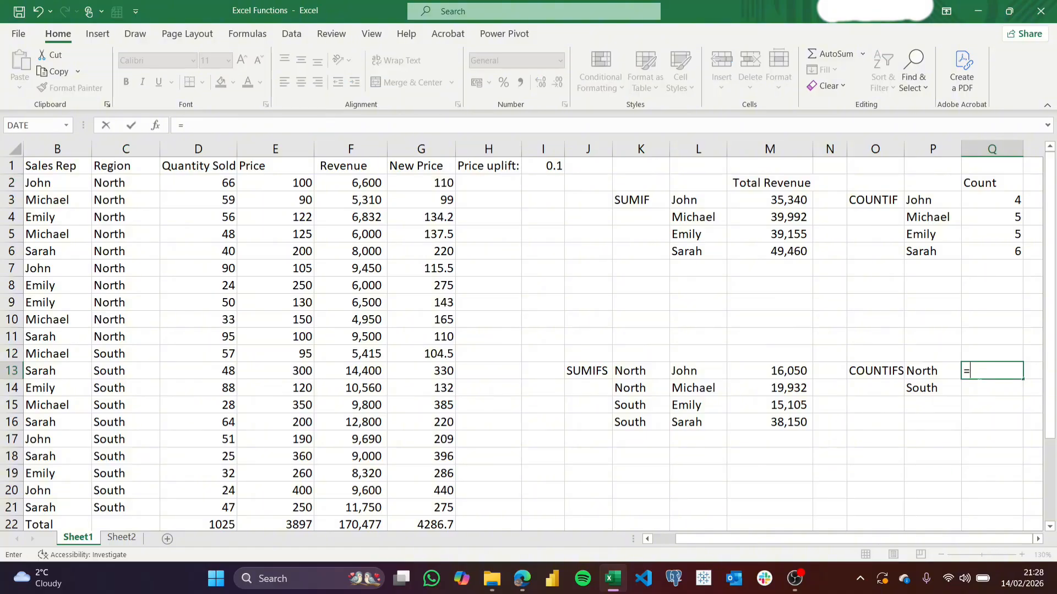
text(coumt)
key(BackSpace)
text(n)
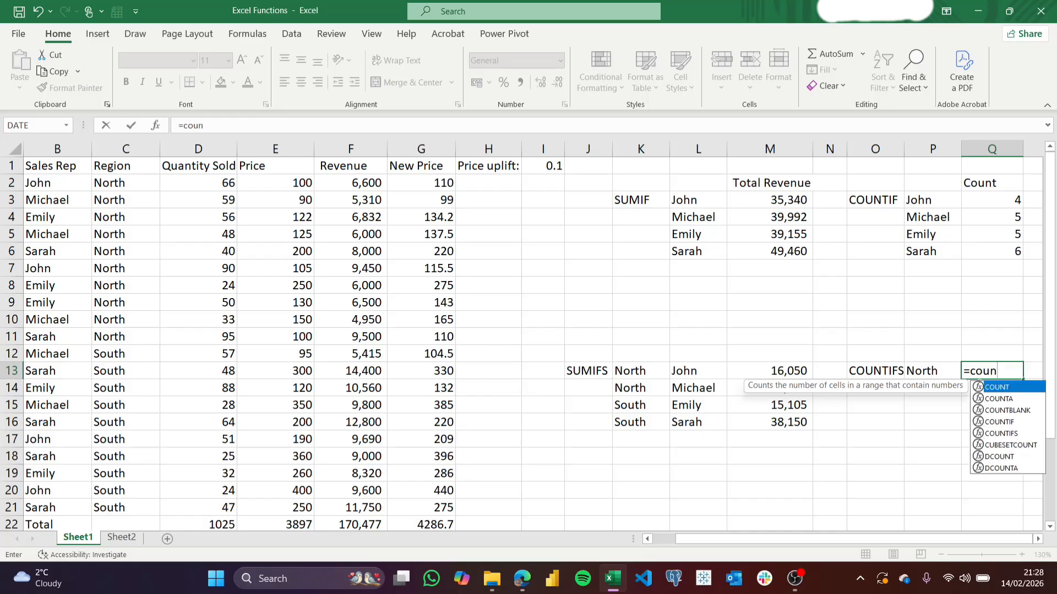
text(tifs)
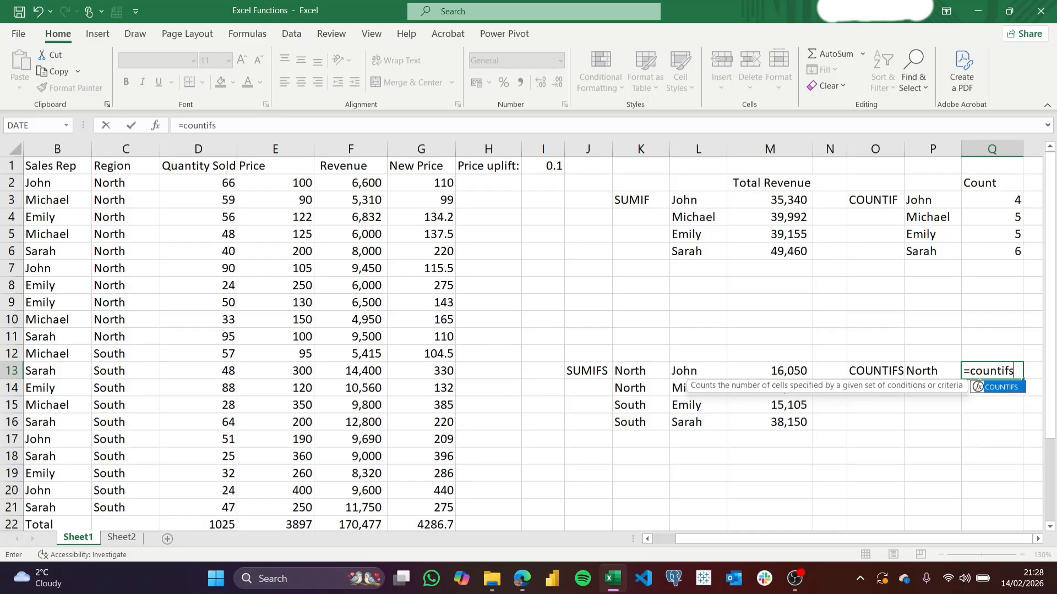
key(Tab)
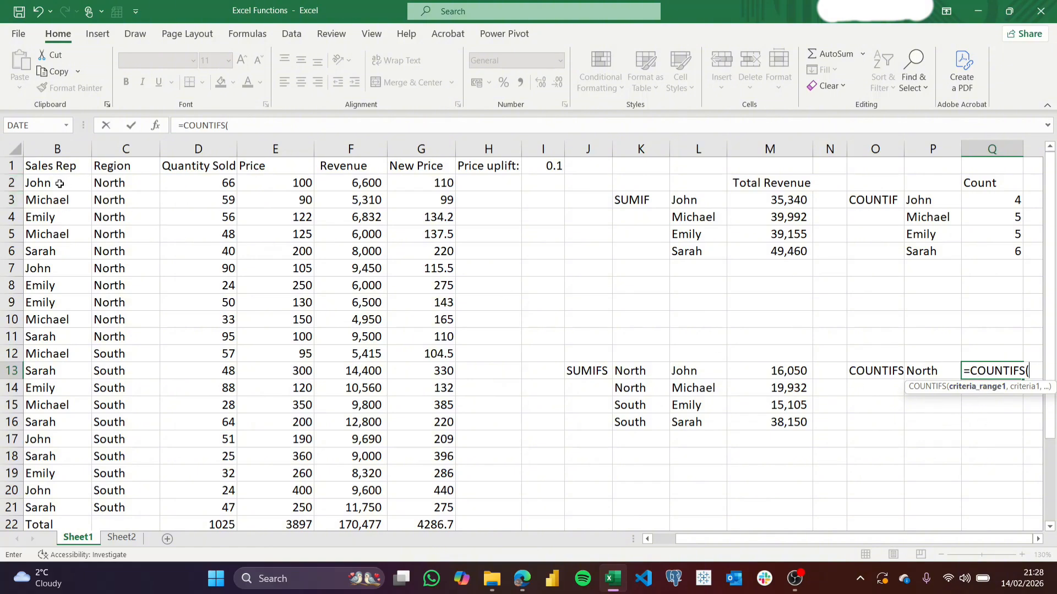
- Add the sales rep range B2:B21 with L13 as the first criteria pair of the COUNTIFS formula
drag(54, 181, 79, 509)
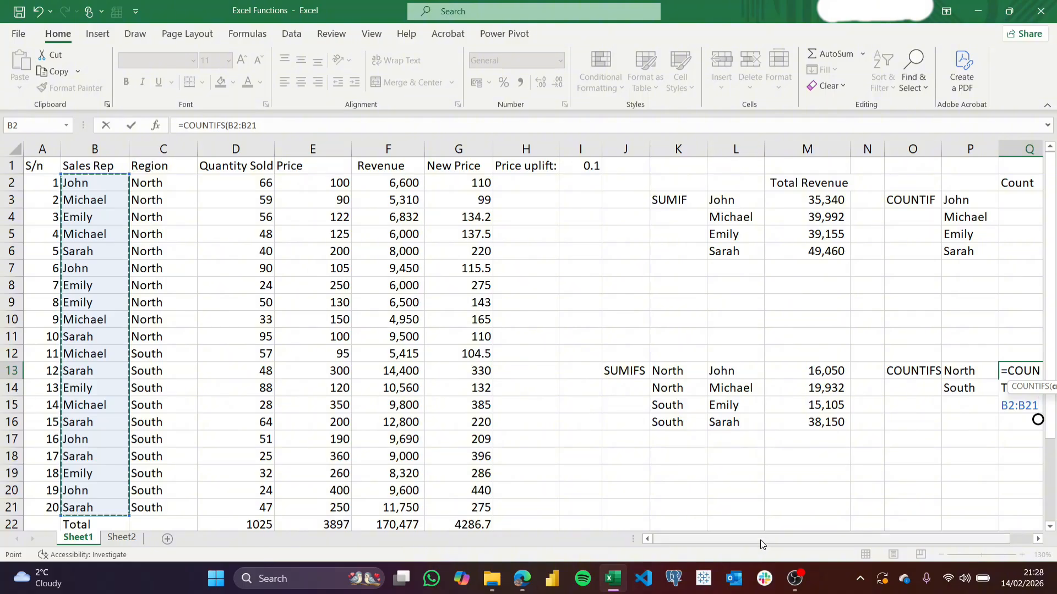
drag(760, 540, 821, 530)
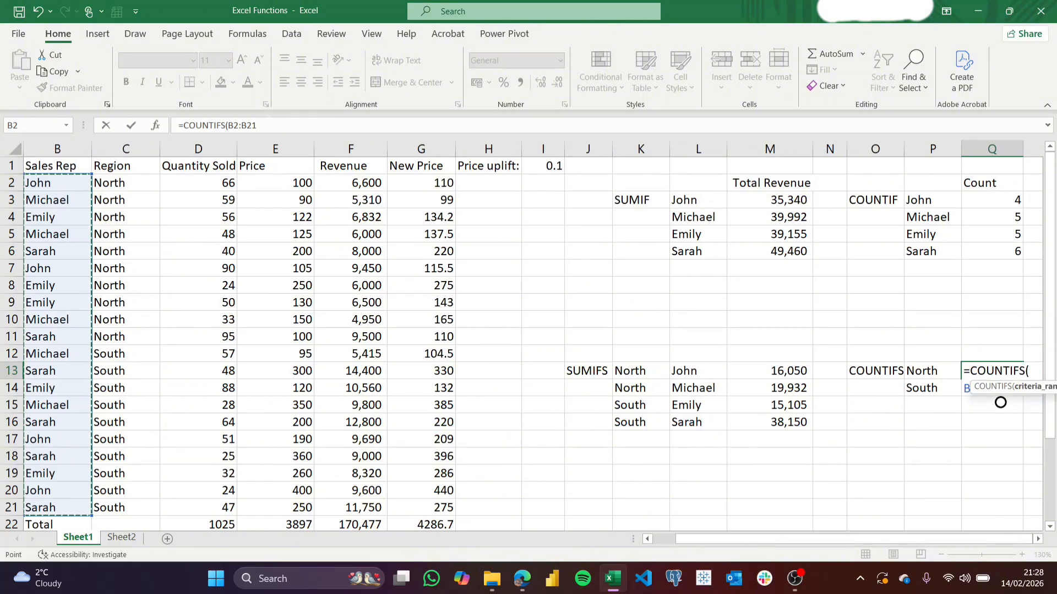
click(257, 126)
text(,)
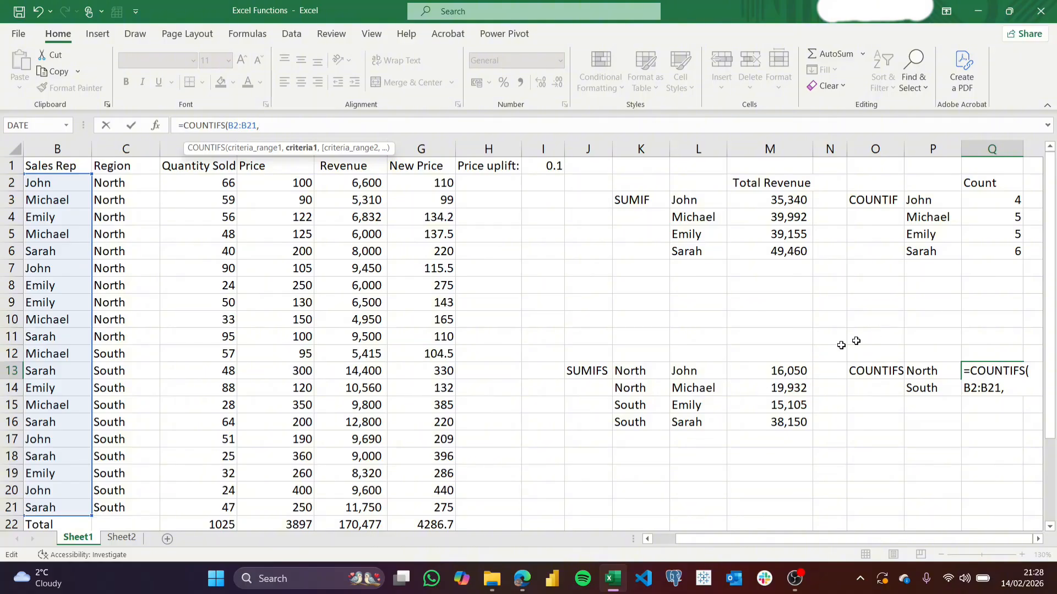
click(707, 373)
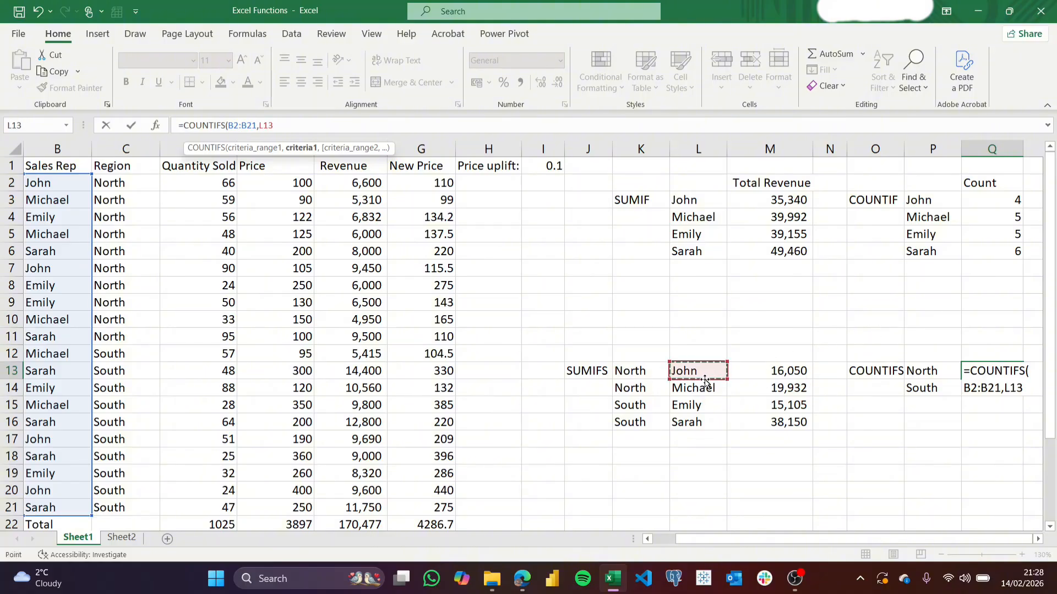
text(,)
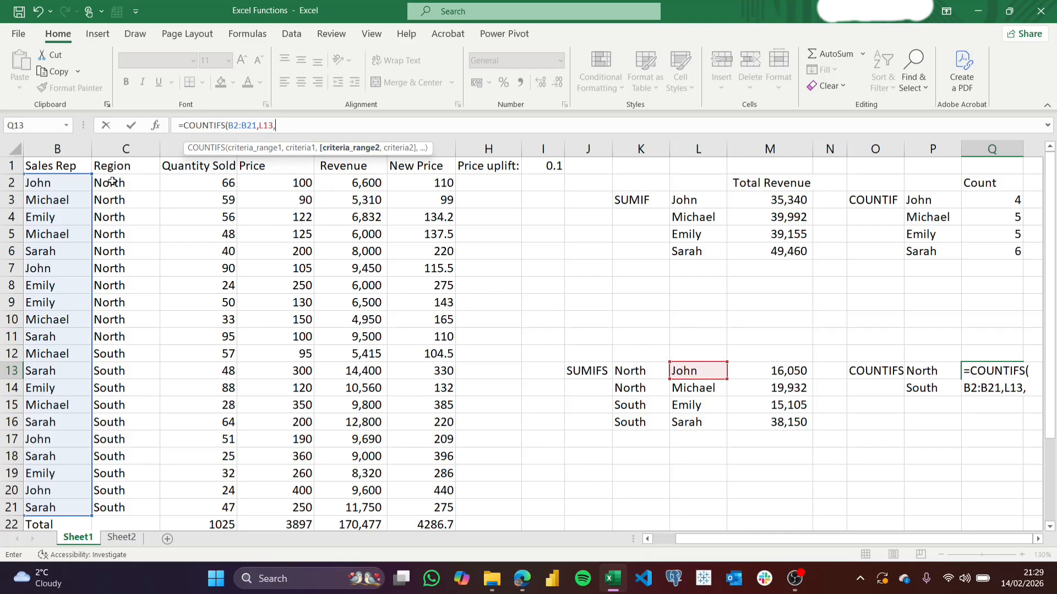
- Add the region range C2:C21 with P13 as the second criteria pair and complete the COUNTIFS formula
drag(111, 181, 107, 508)
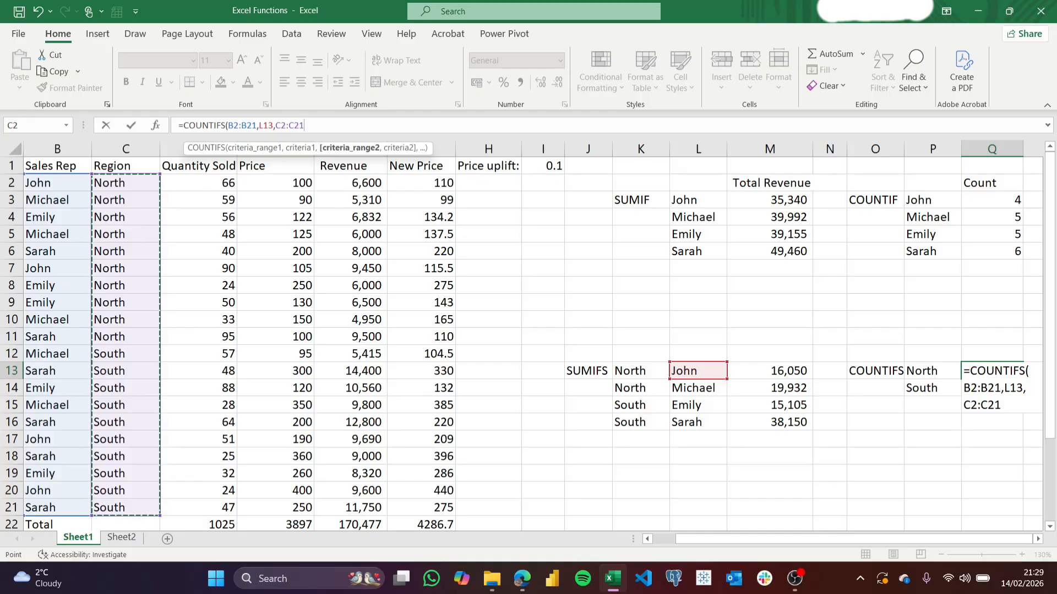
text(,)
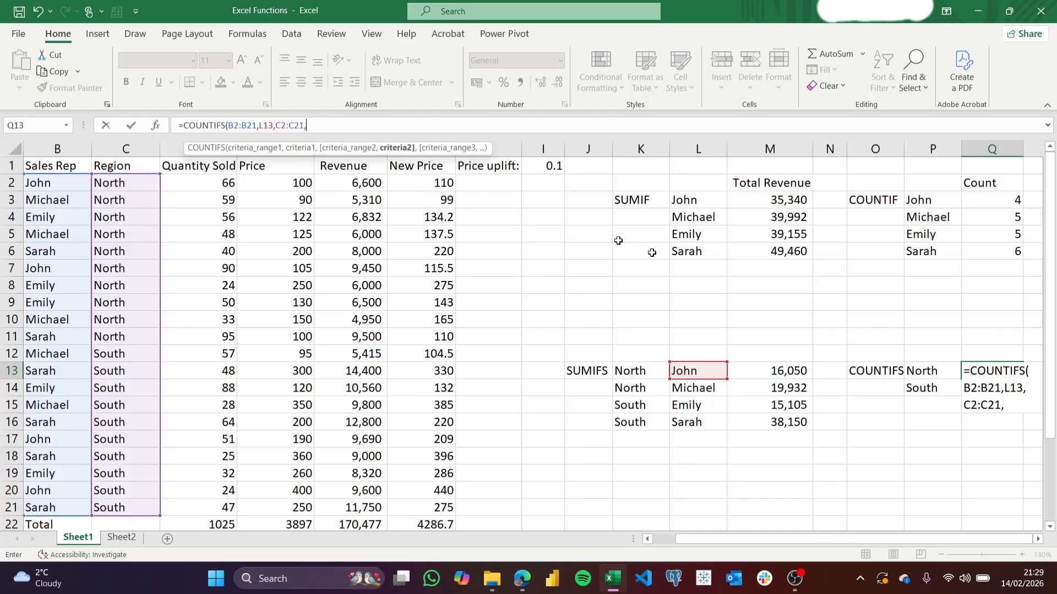
click(930, 370)
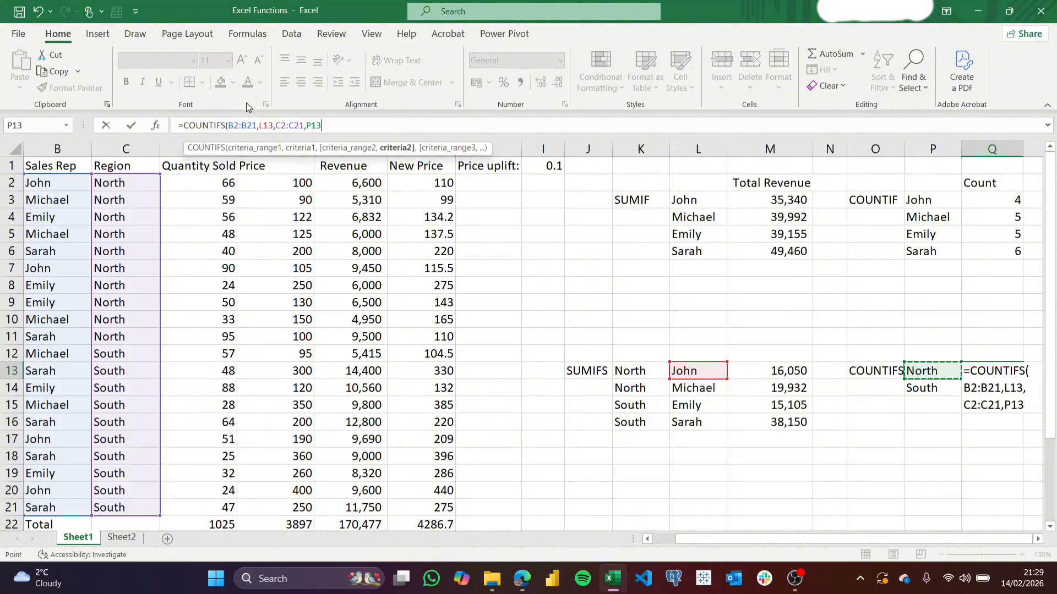
key(Return)
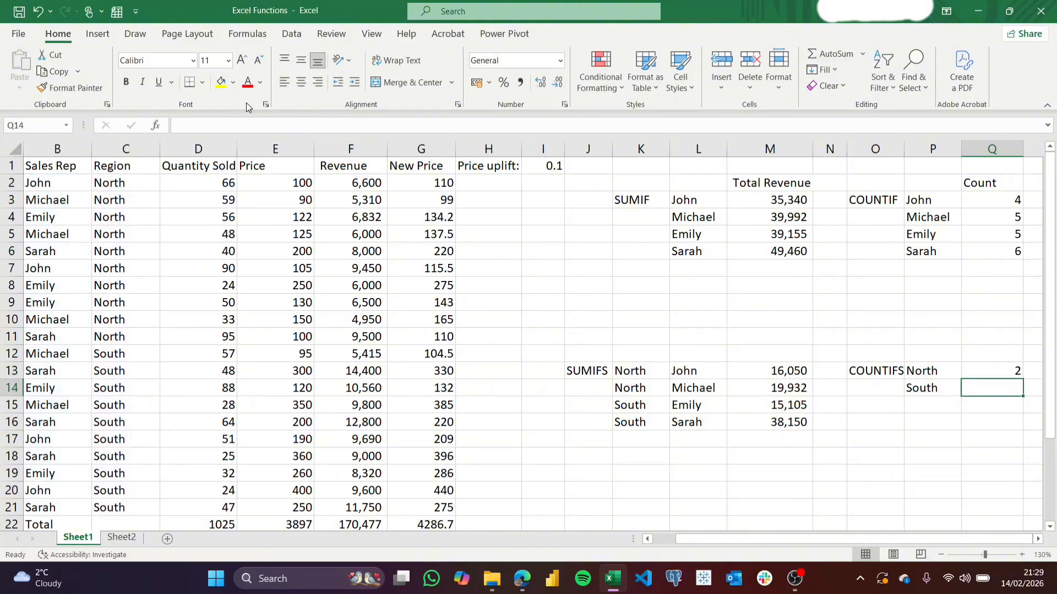
- Check the COUNTIFS result in Q13 against its criteria in L13 and P13 and the matching sales rep and region rows
click(697, 367)
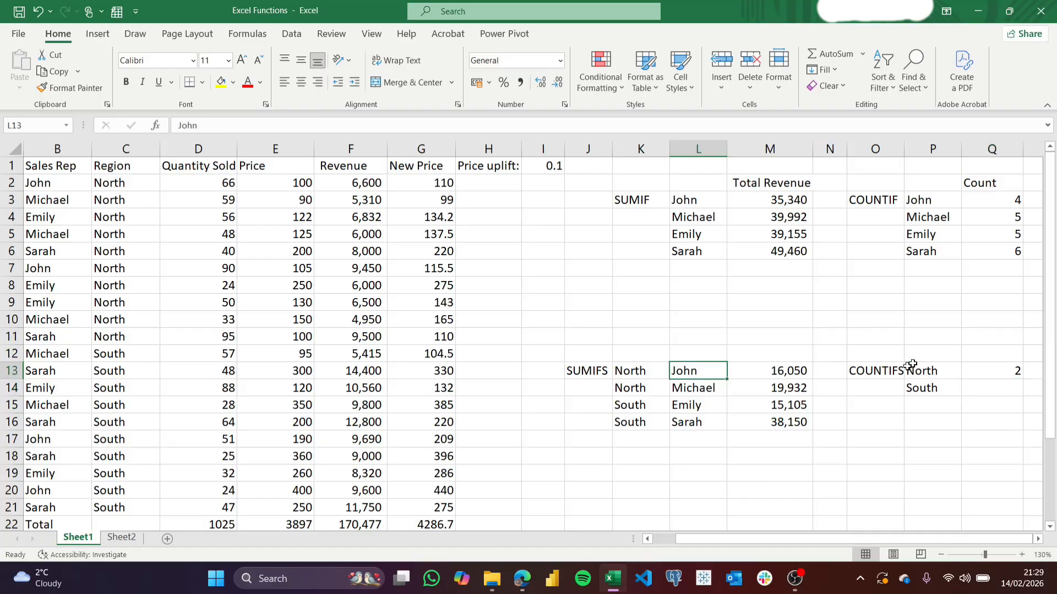
click(934, 374)
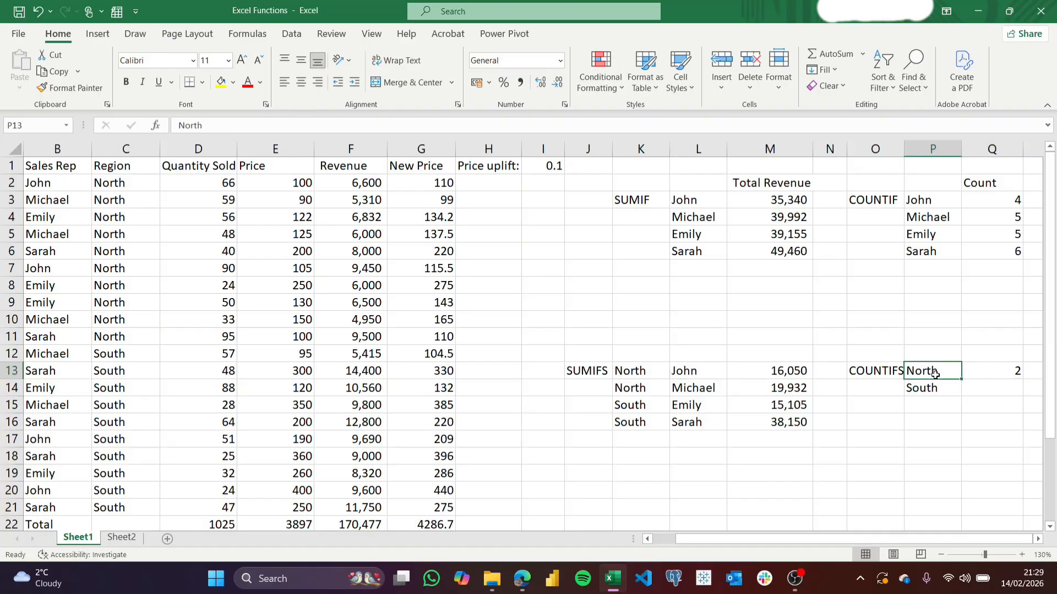
click(1000, 372)
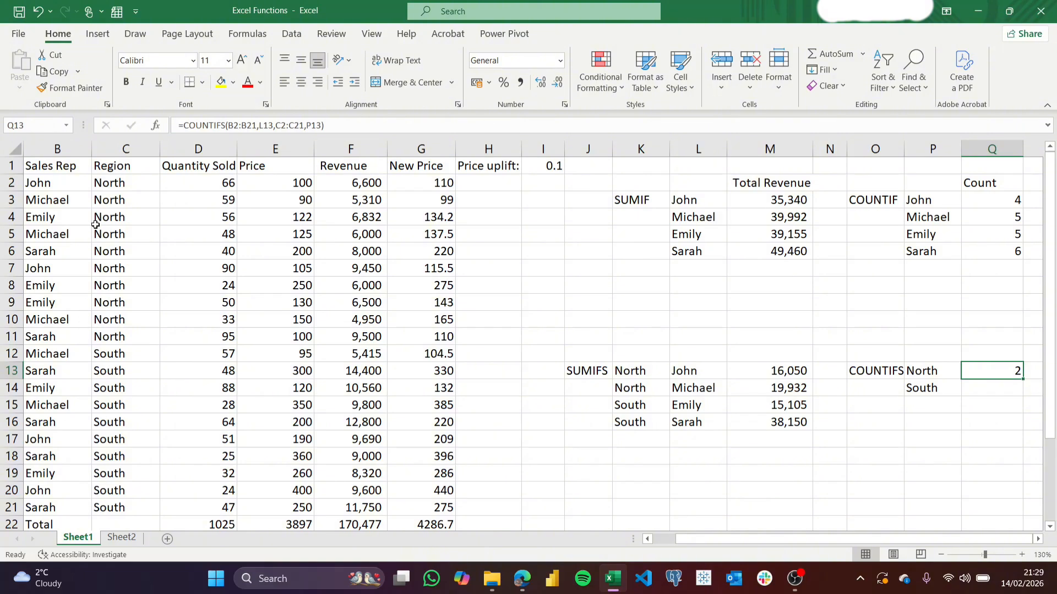
click(48, 184)
click(119, 186)
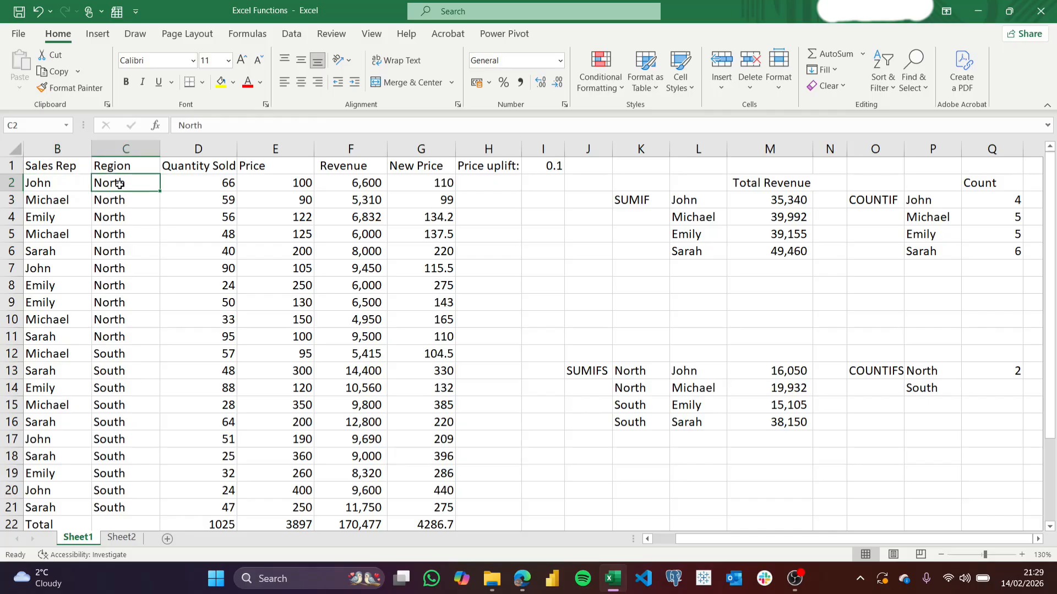
click(45, 270)
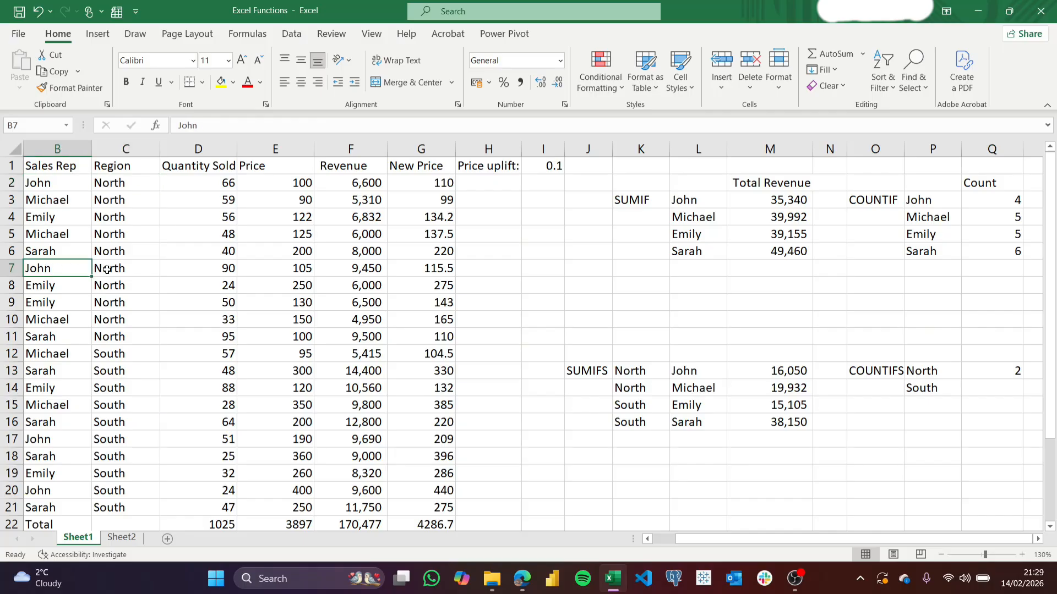
click(107, 269)
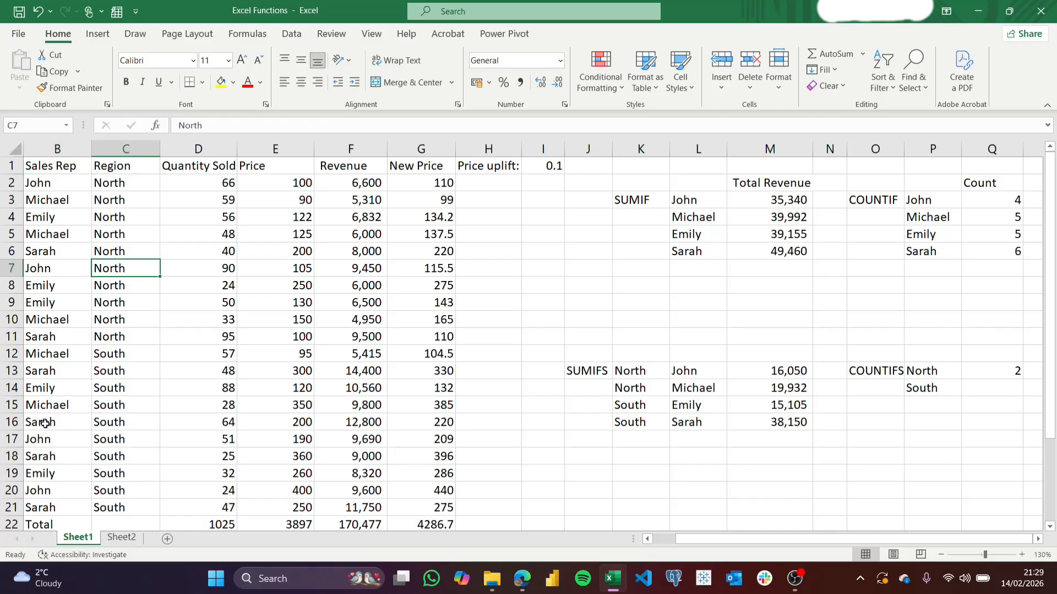
click(65, 441)
click(106, 440)
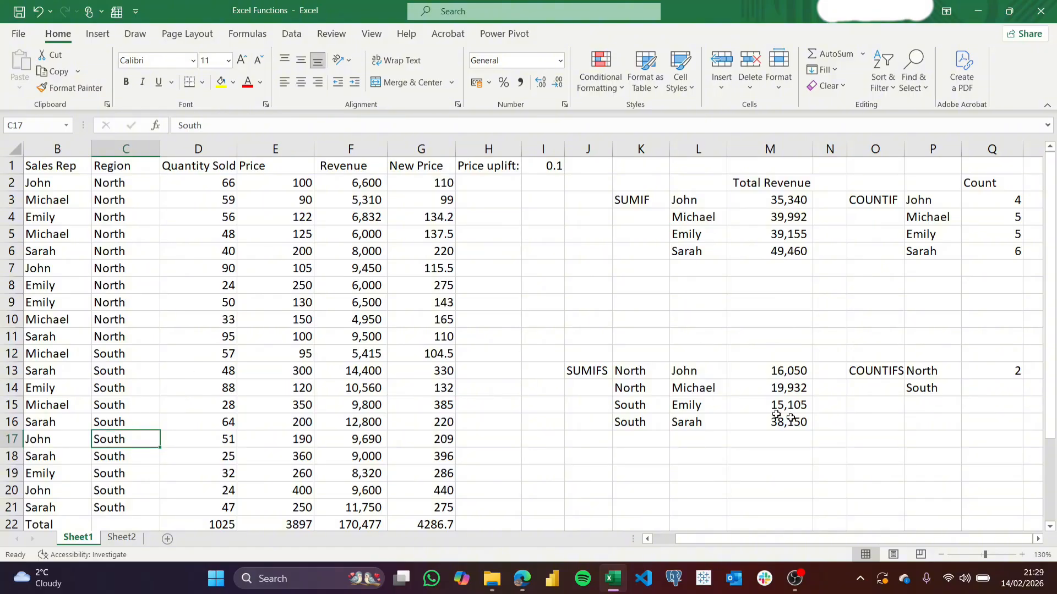
click(984, 371)
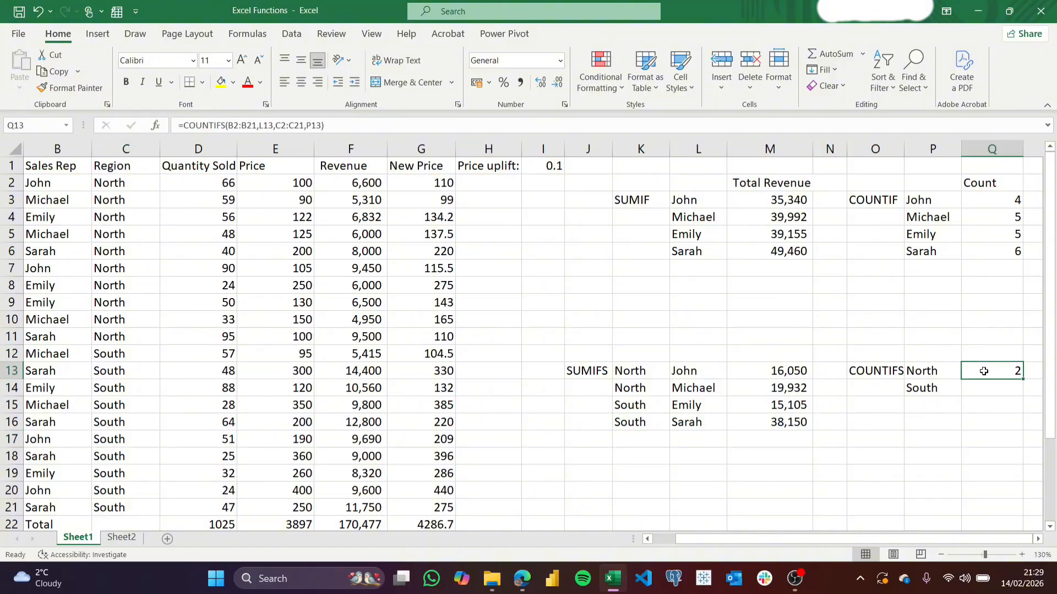